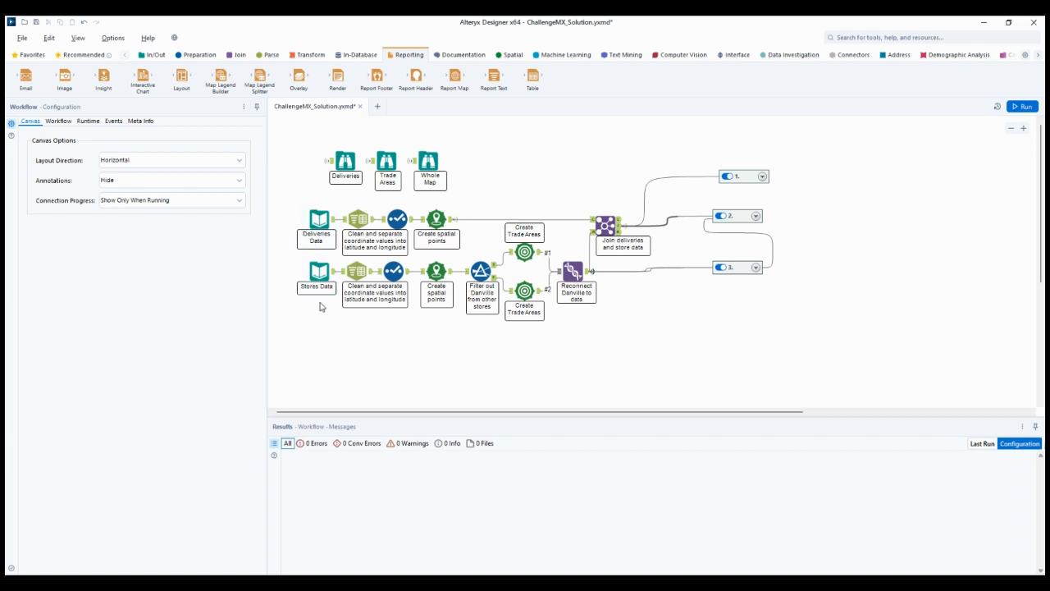
Examine the deliveries Text To Columns tool's column splitting settings and delimiters, then its output data
left_click(345, 227)
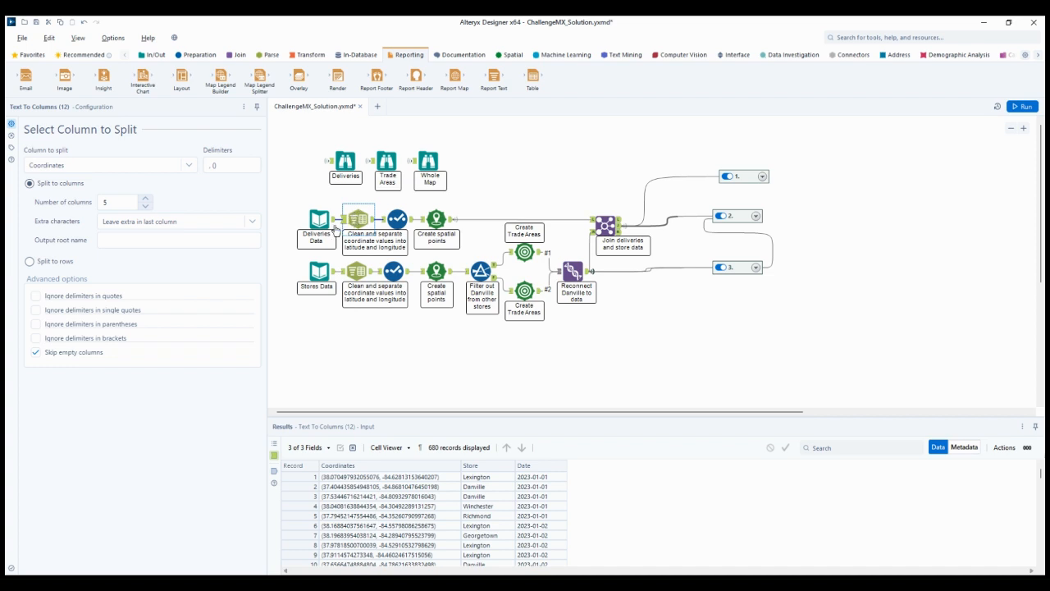
left_click(218, 167)
left_click(214, 167)
left_click(374, 221)
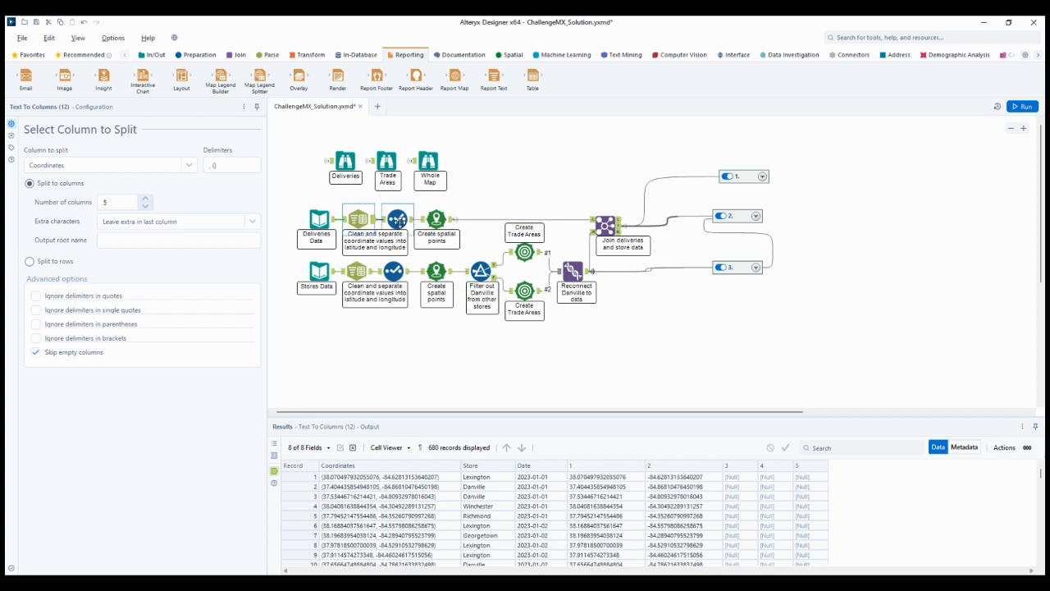
Review the deliveries Select tool's field choices and compare its input data with its output data
left_click(397, 220)
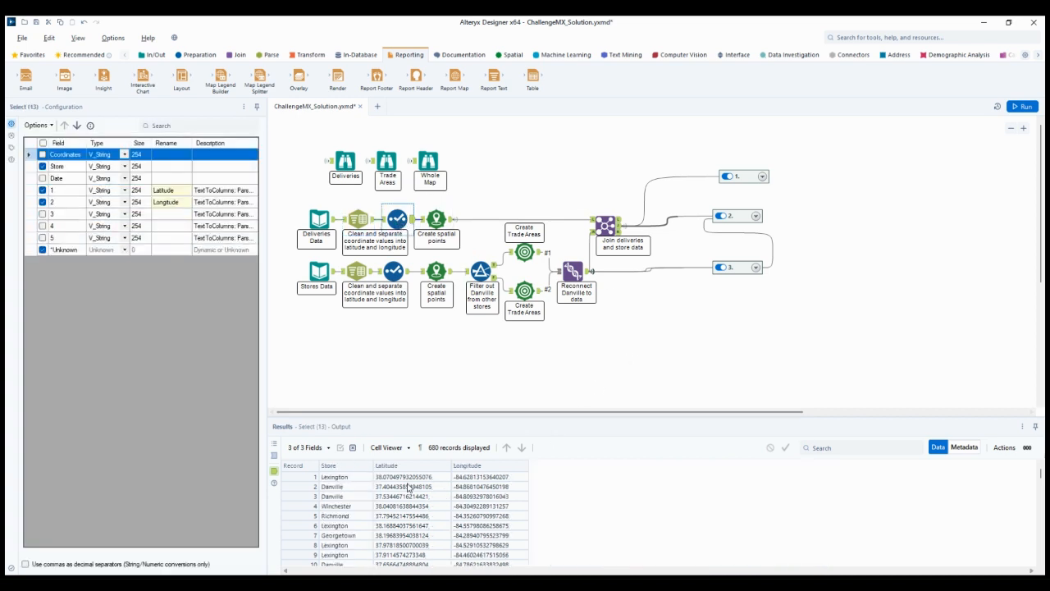
left_click(274, 455)
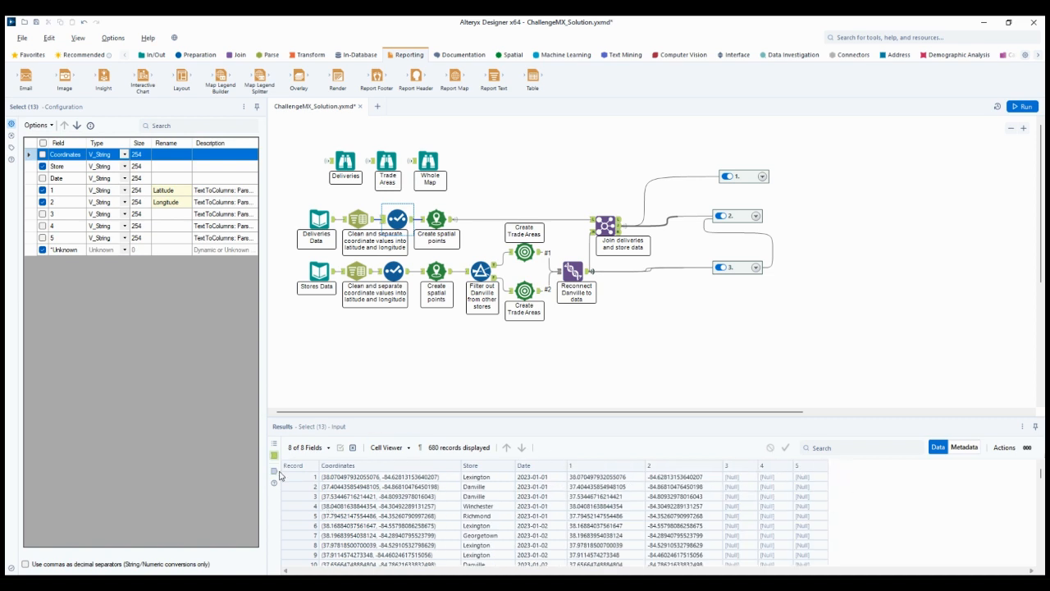
left_click(275, 471)
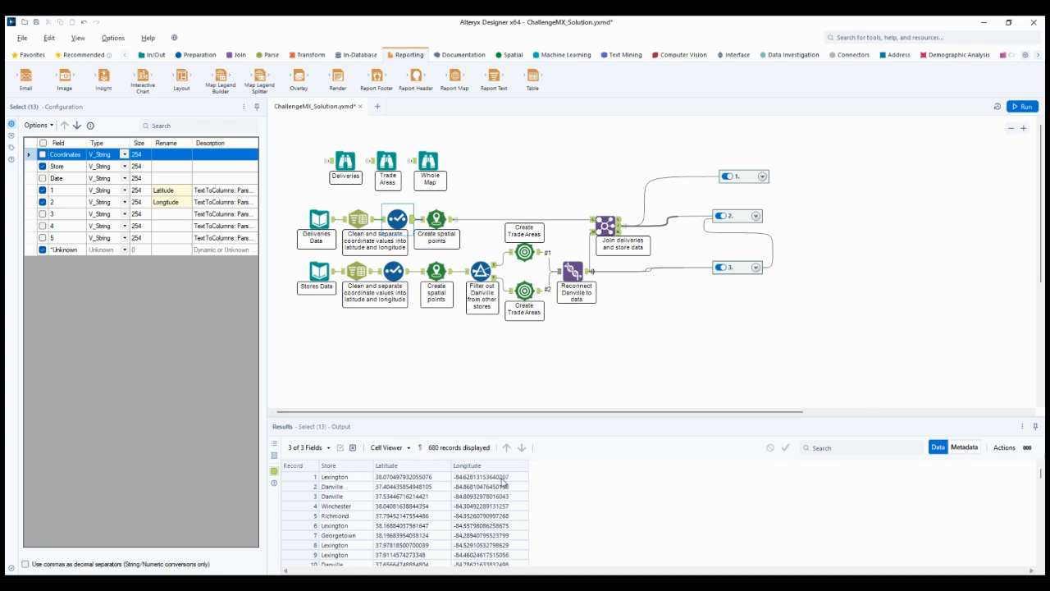
Inspect the deliveries Create Points tool and view the delivery points on the Deliveries browse map
left_click(436, 218)
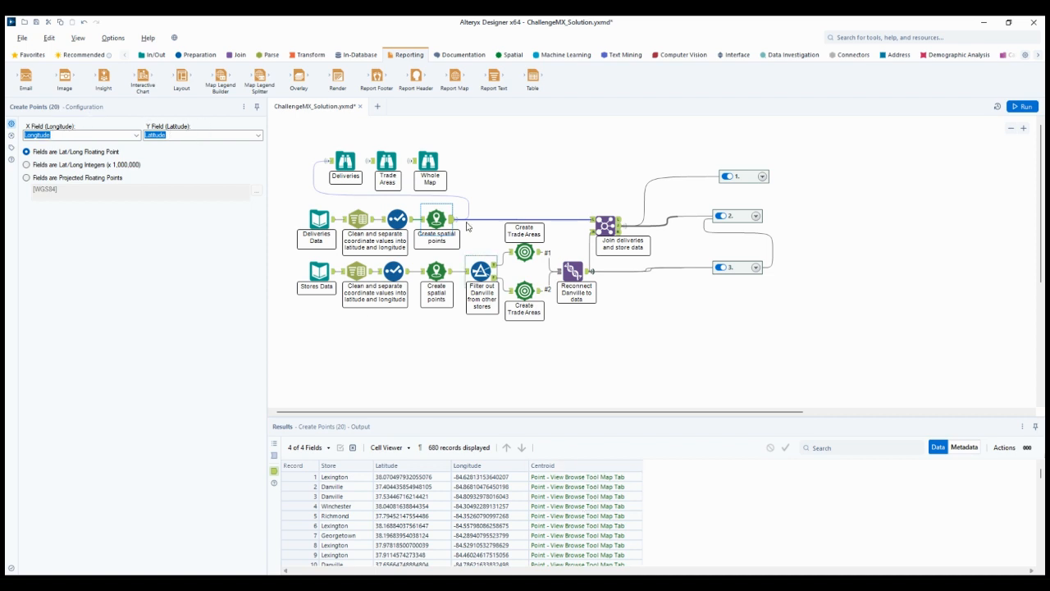
left_click(344, 163)
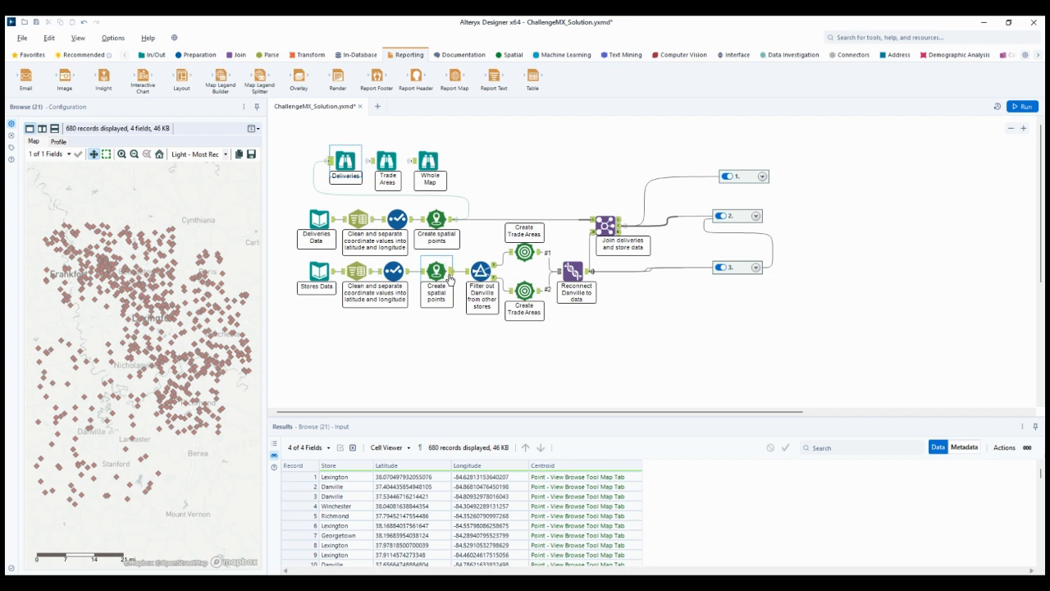
Review the stores branch's Select and Create Points tools and both outputs of the filter separating Danville from the other stores
left_click(393, 271)
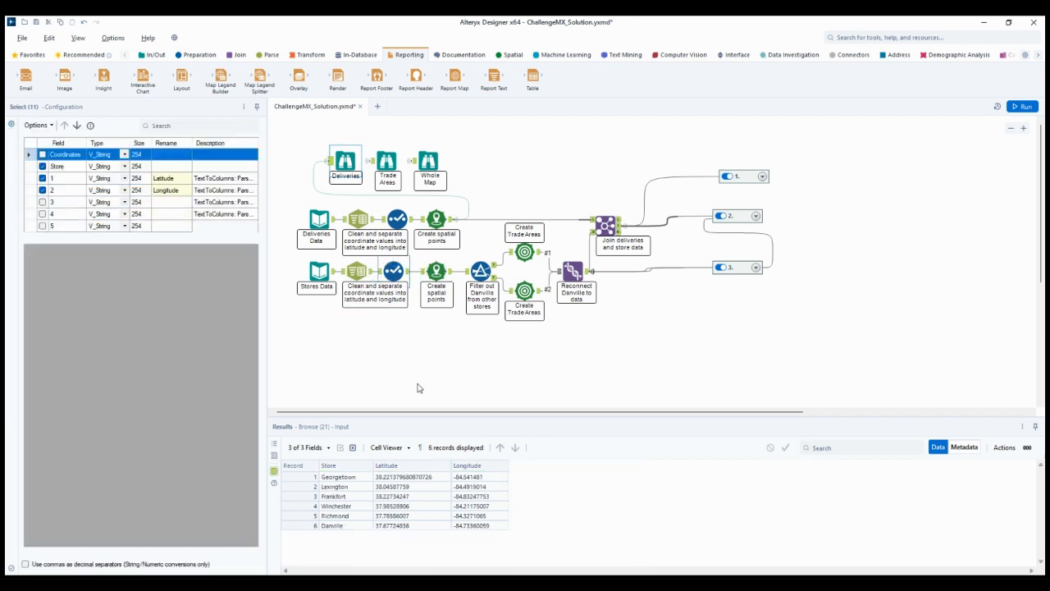
left_click(436, 271)
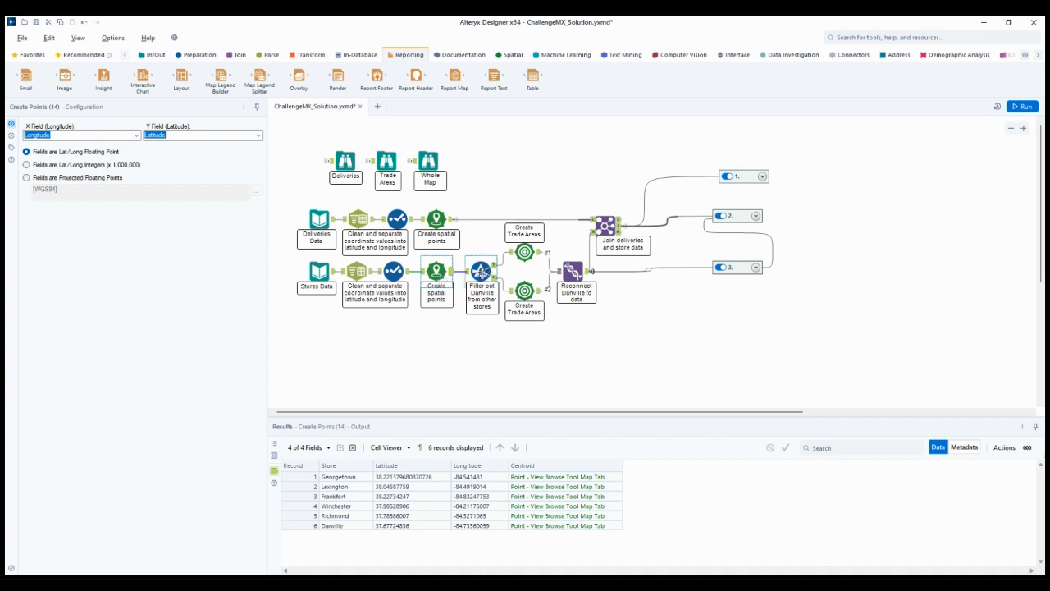
left_click(480, 272)
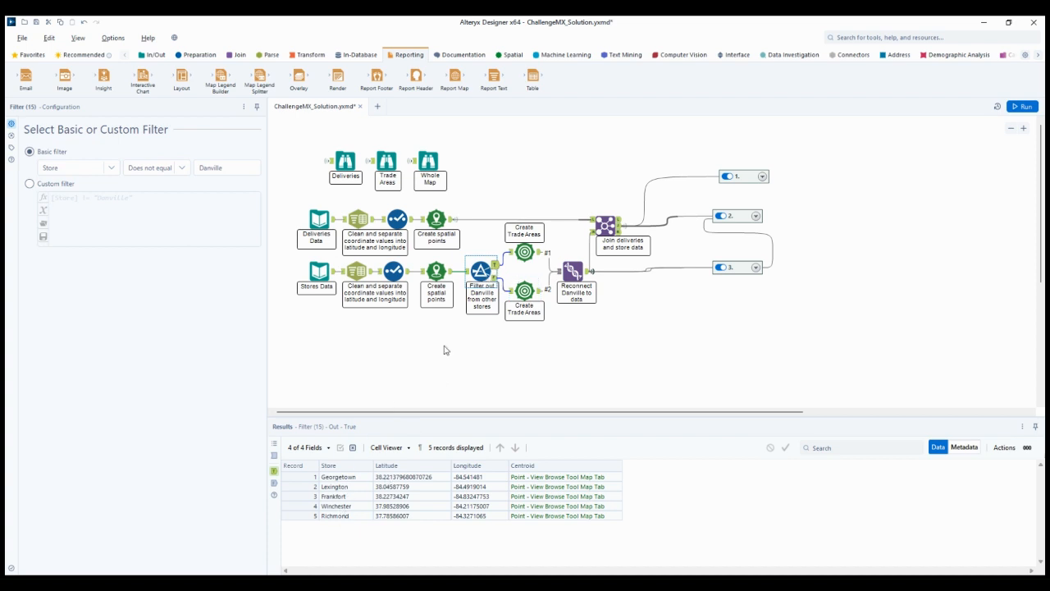
left_click(482, 297)
left_click(495, 277)
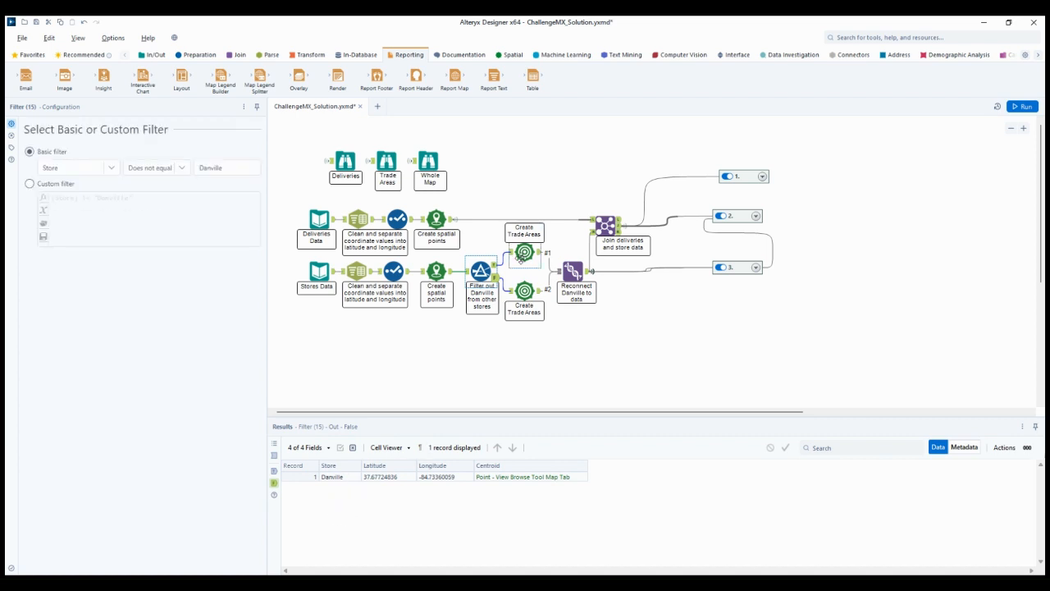
Examine both Trade Area tools' radius settings and the union recombining their outputs, and view the result on the Trade Areas map
left_click(525, 292)
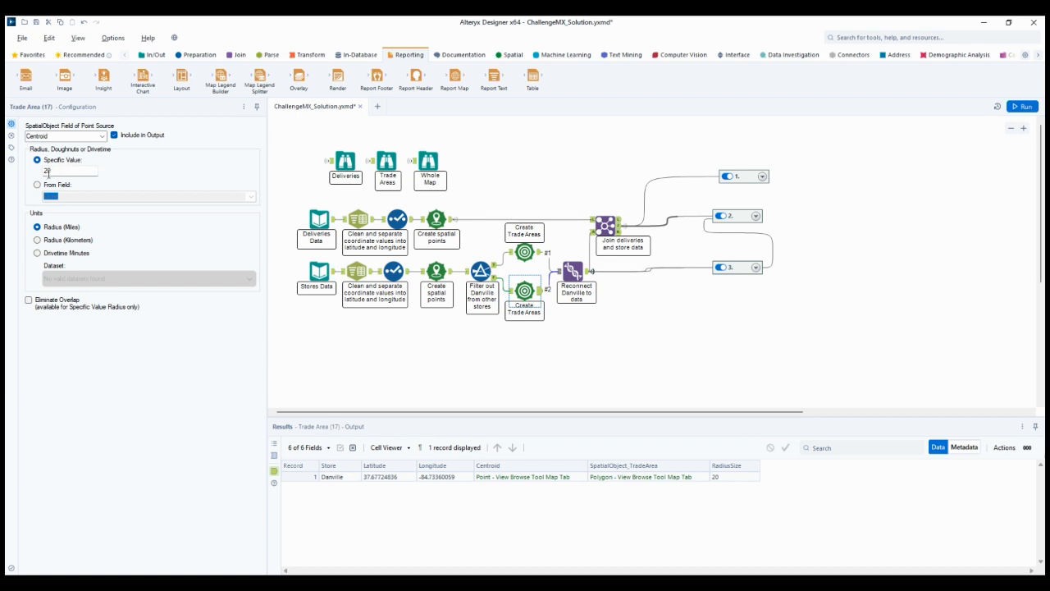
left_click(524, 252)
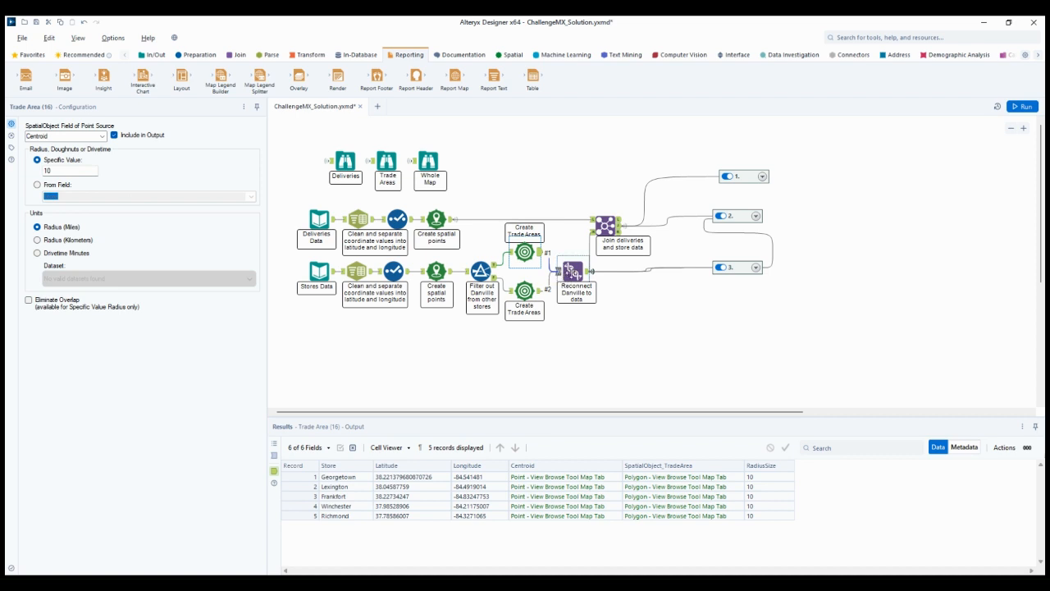
left_click(572, 271)
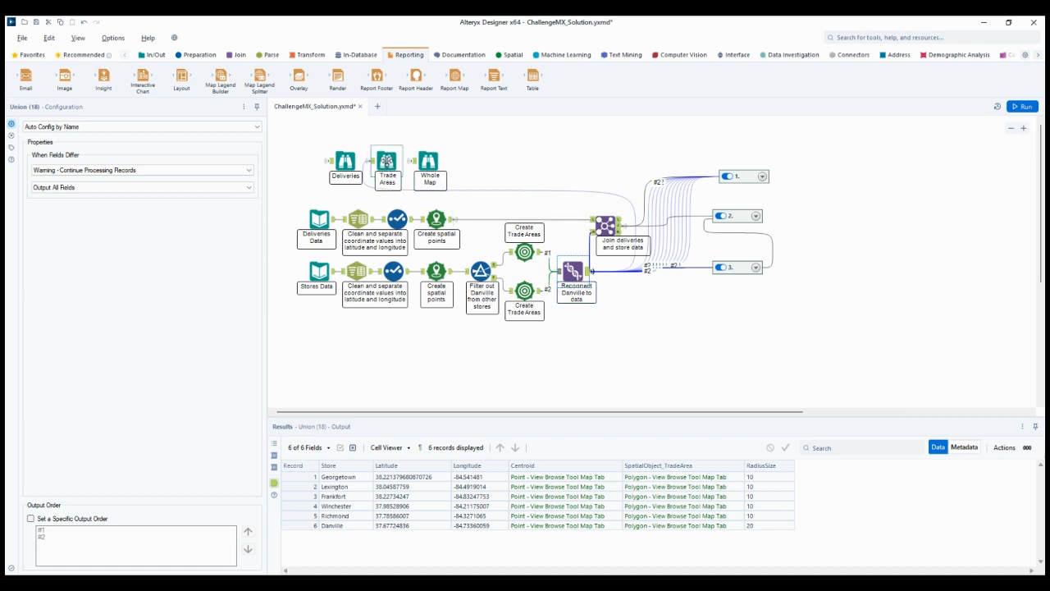
left_click(387, 162)
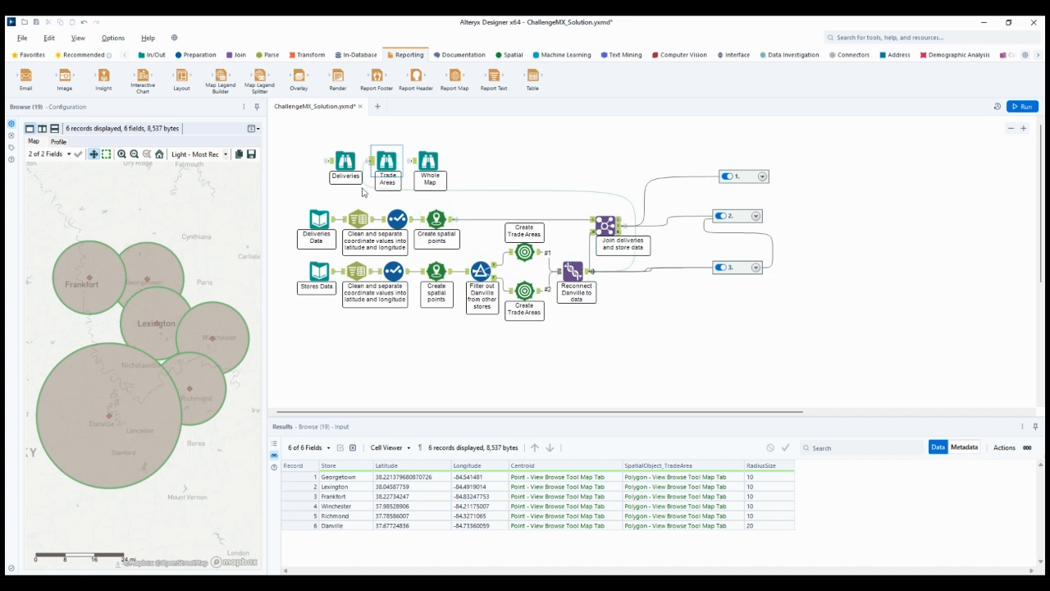
Review the Deliveries map, the join of deliveries and store data on Store, and the combined Whole Map
left_click(345, 163)
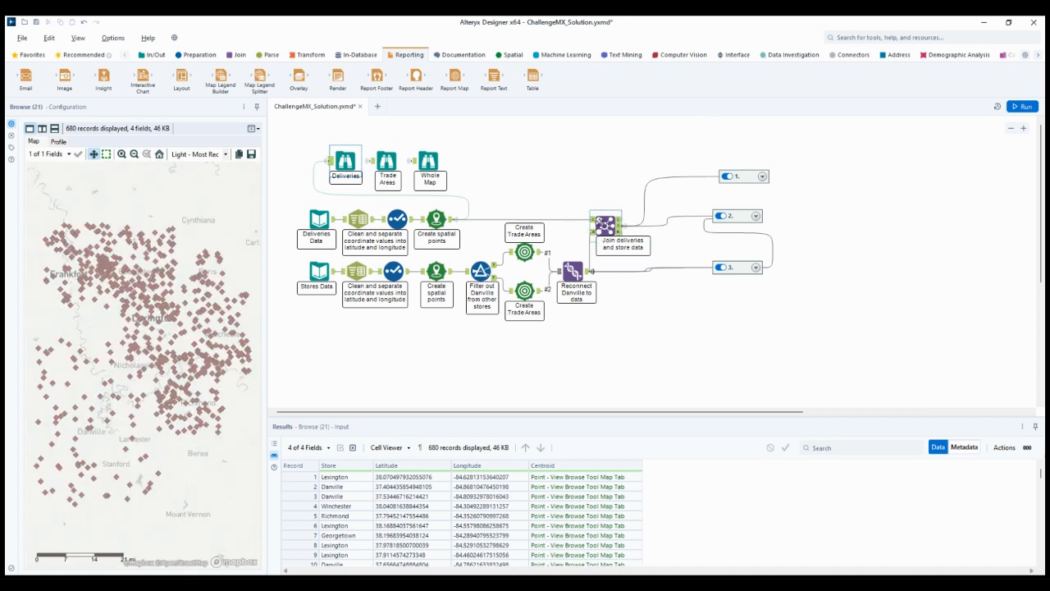
left_click(605, 224)
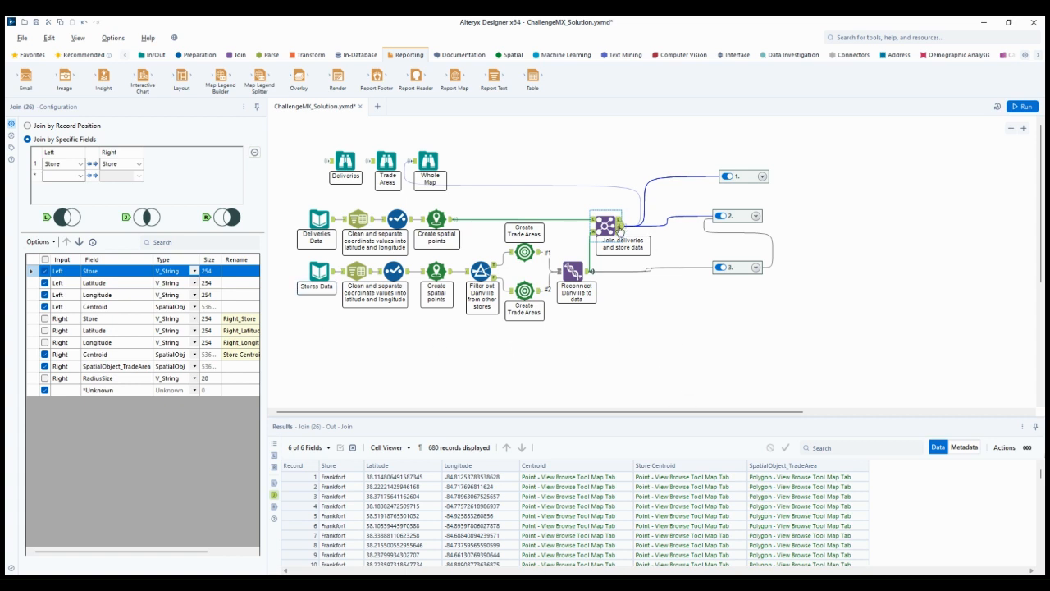
left_click(428, 161)
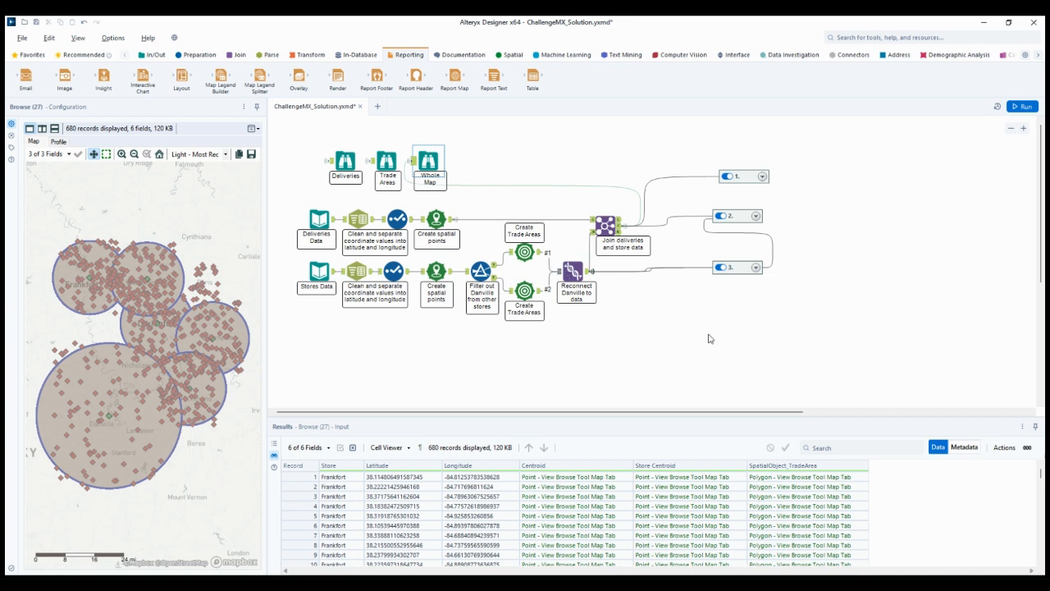
Expand container 1 to show its store filters and map tools
left_click(738, 176)
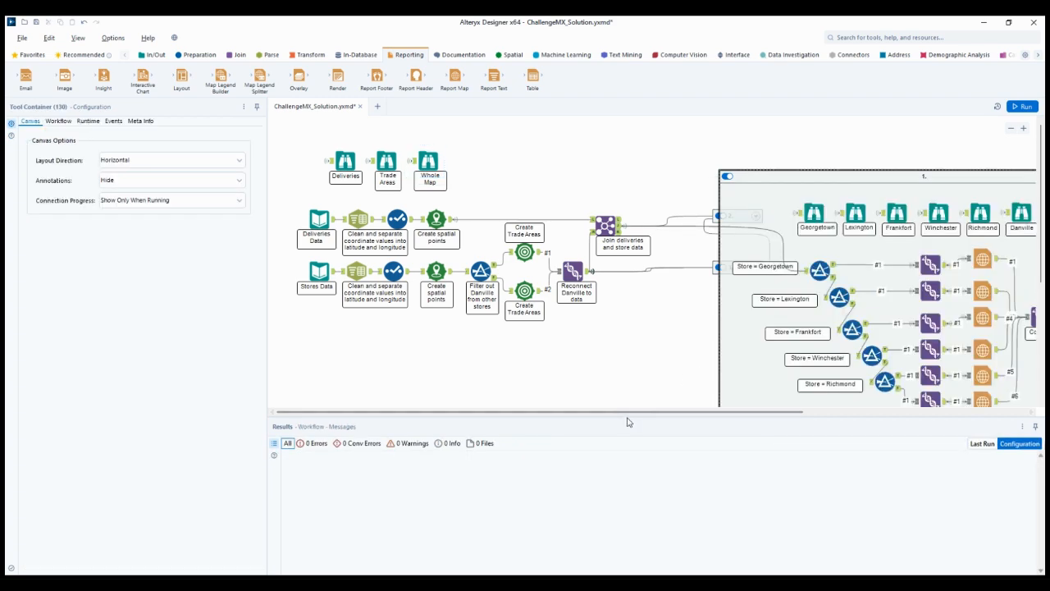
left_click_drag(637, 411, 826, 412)
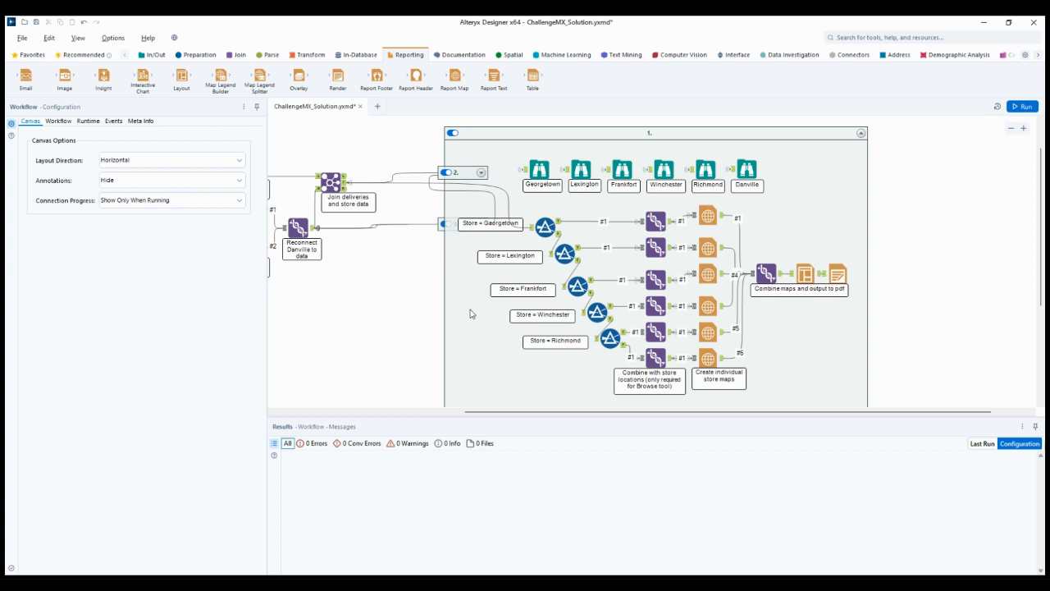
Trace the joined delivery data through the Georgetown filter into its union with the store locations, checking each tool's settings and output
left_click(345, 183)
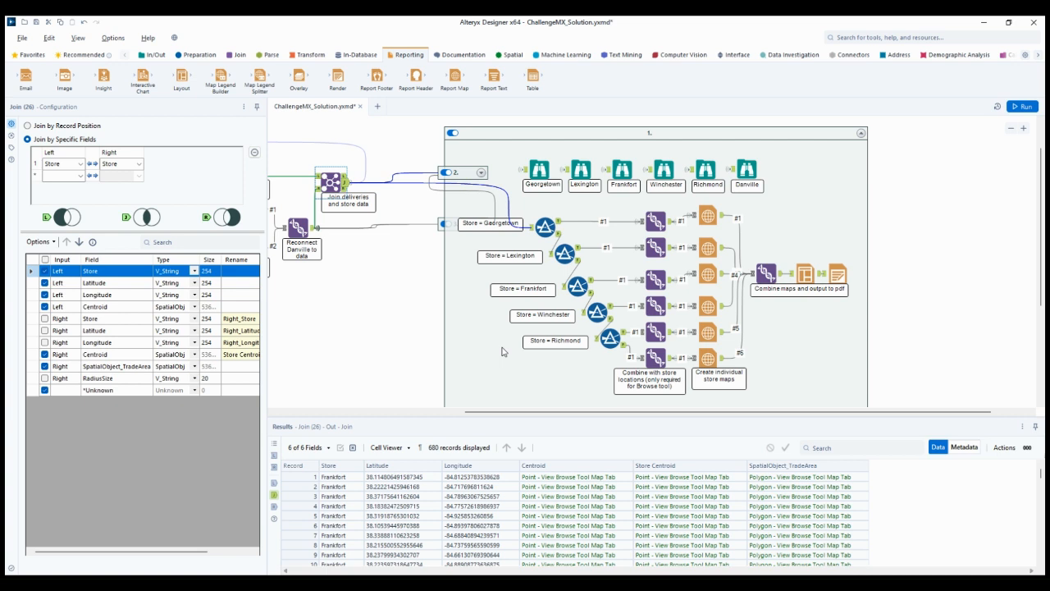
left_click(541, 229)
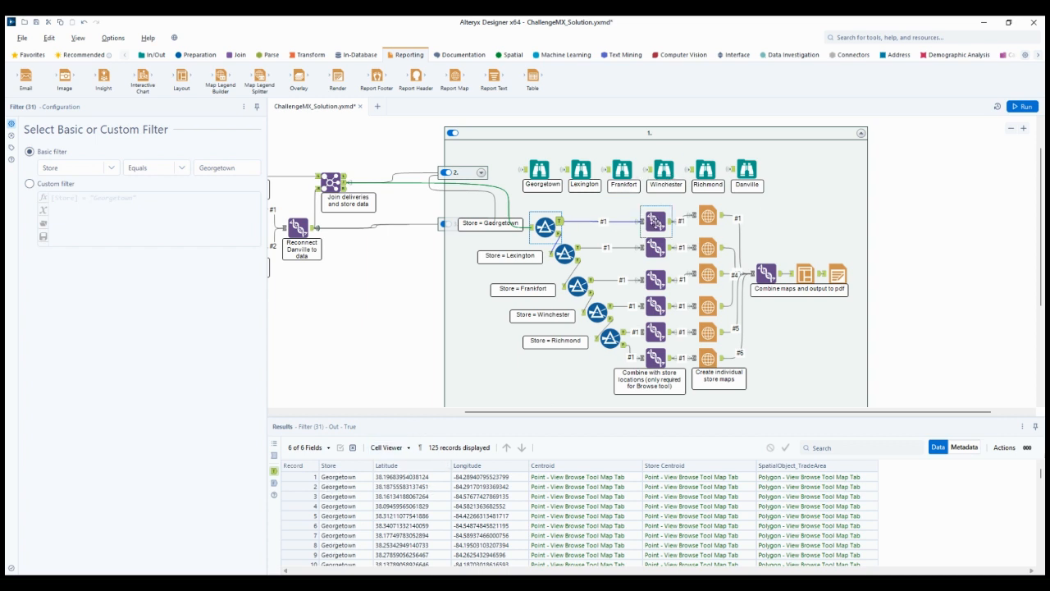
left_click(655, 220)
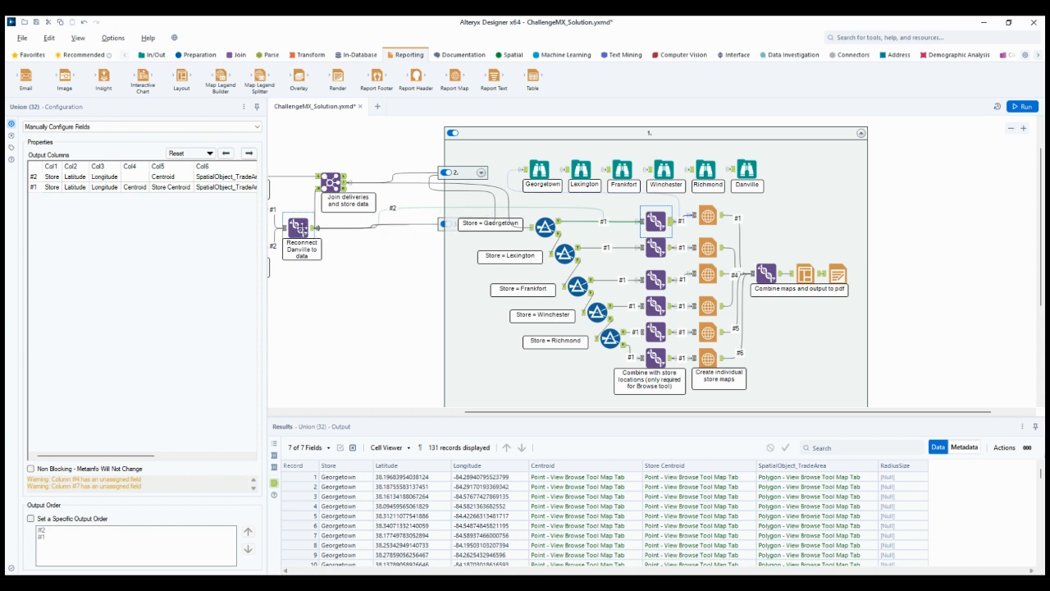
left_click(310, 232)
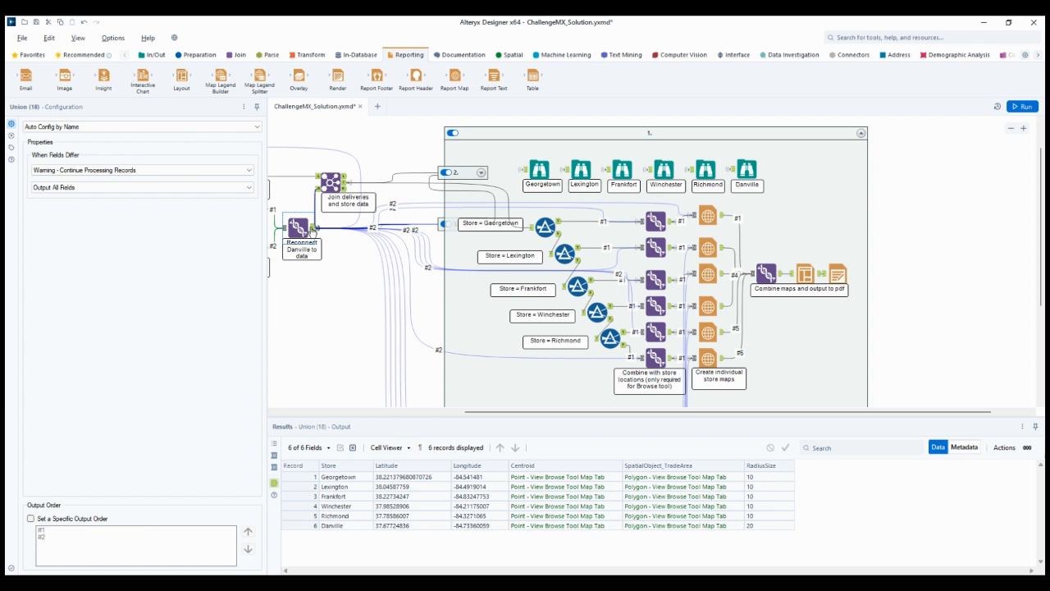
left_click(656, 221)
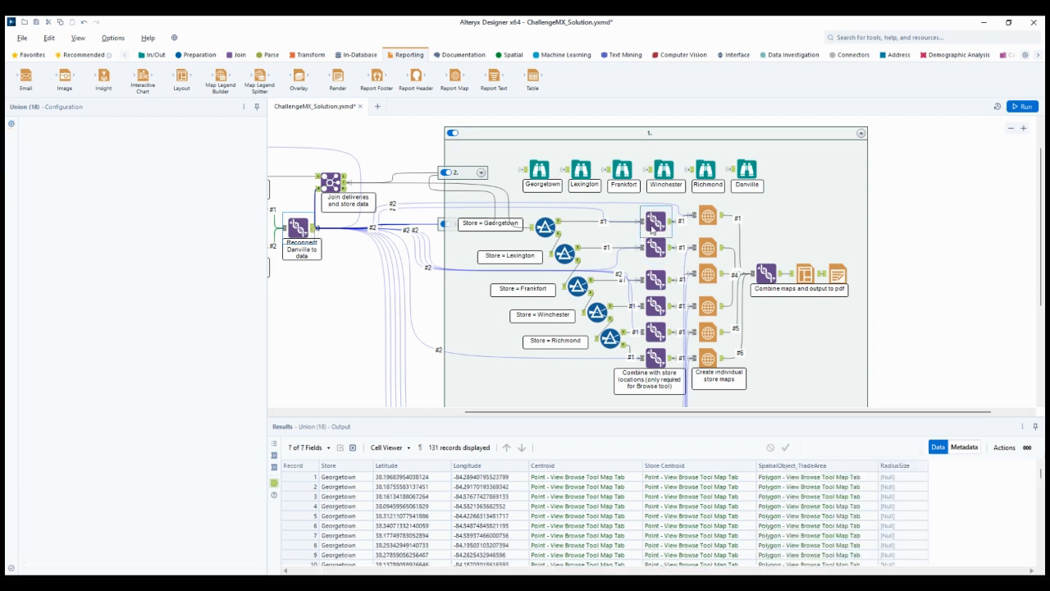
left_click(556, 227)
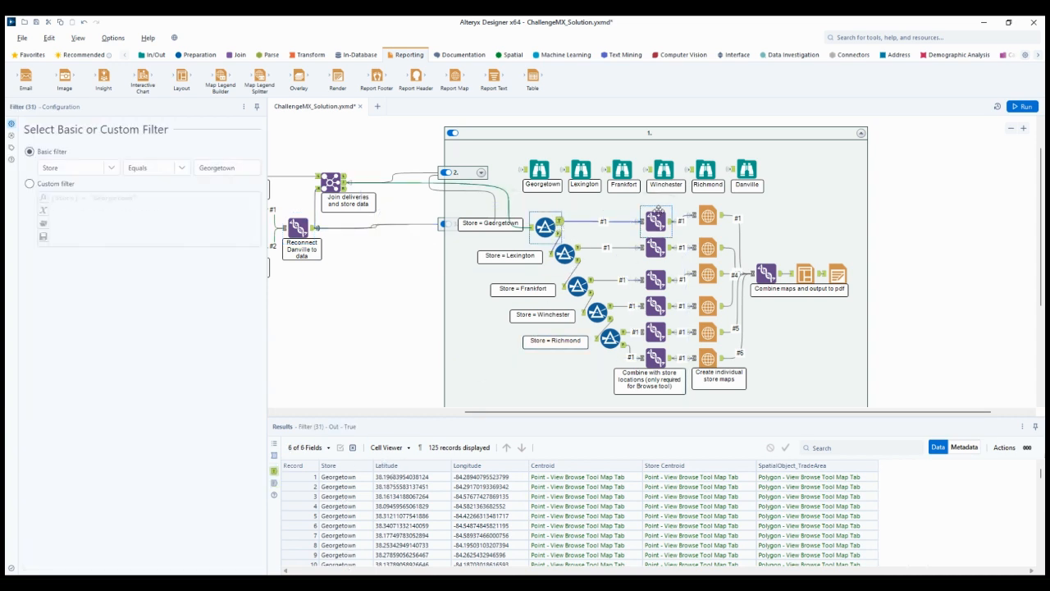
left_click(657, 219)
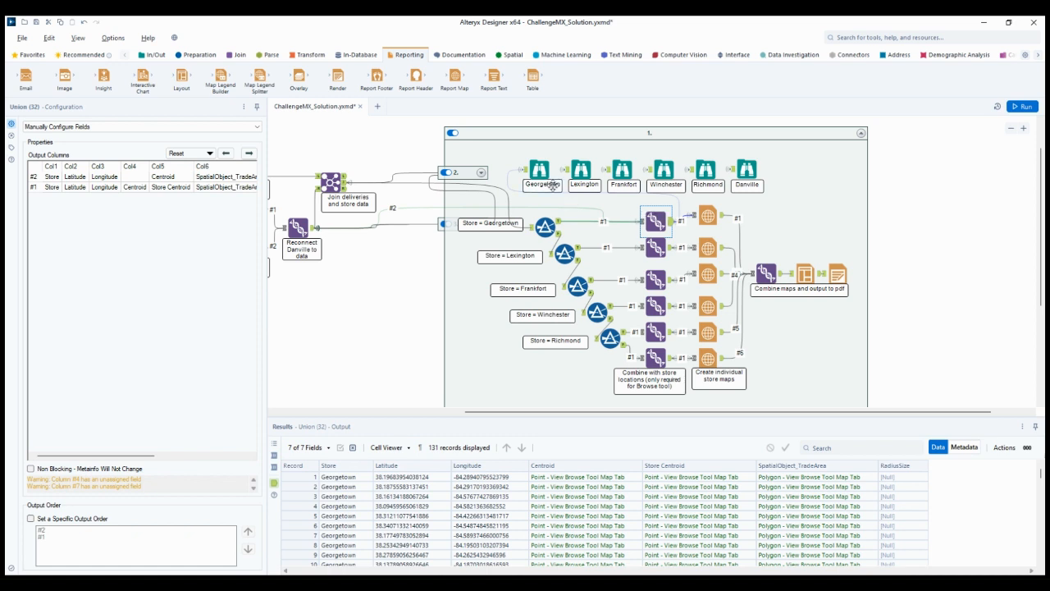
View the Georgetown browse map and select Georgetown's trade area circle on it
left_click(540, 171)
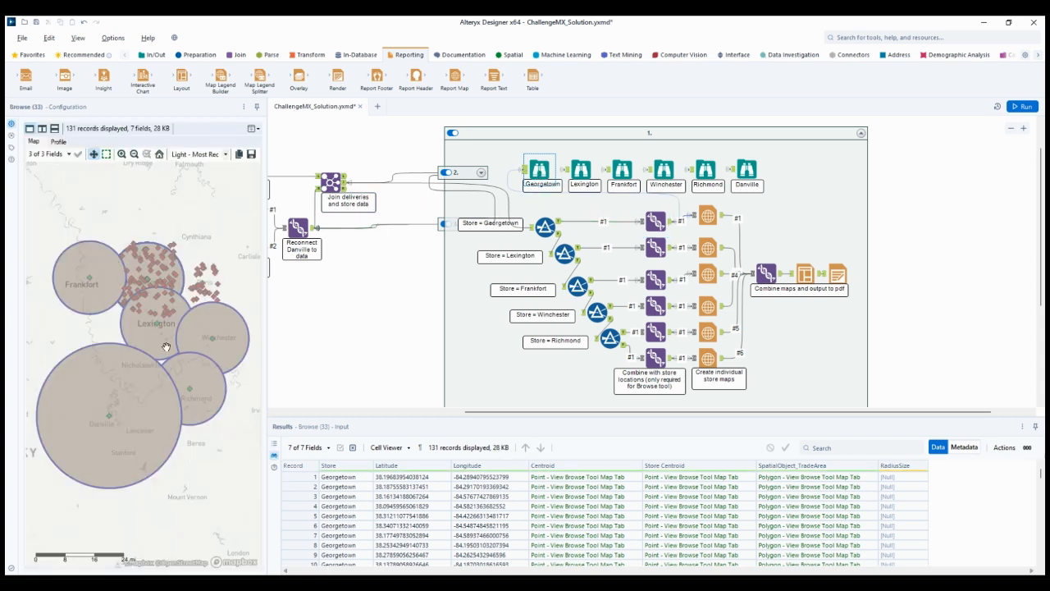
left_click(177, 281)
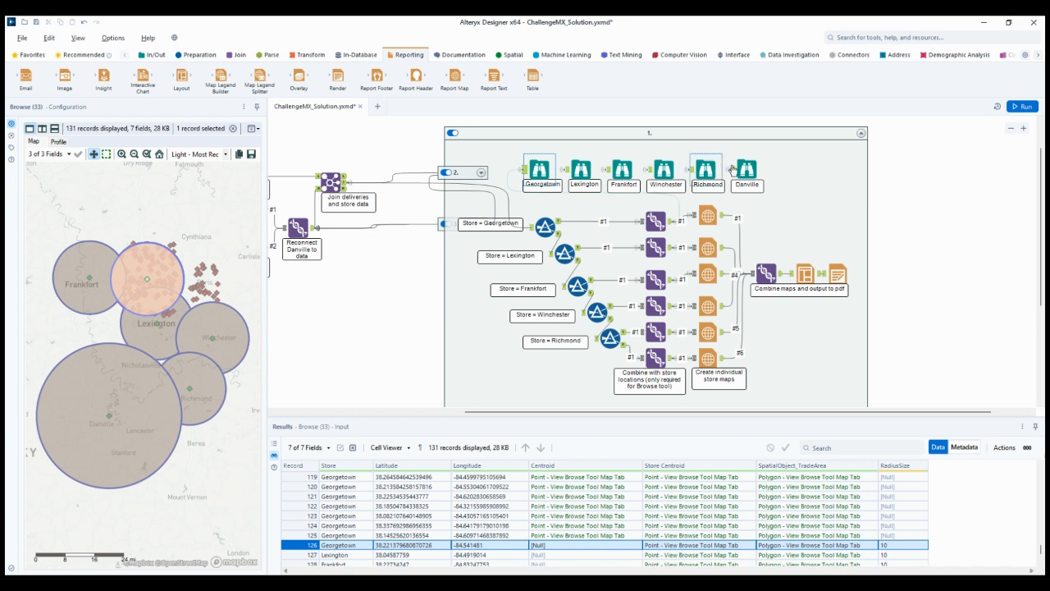
Examine the Georgetown Report Map tool's size, data and layer settings, and check them against the neighbouring union's output
left_click(708, 216)
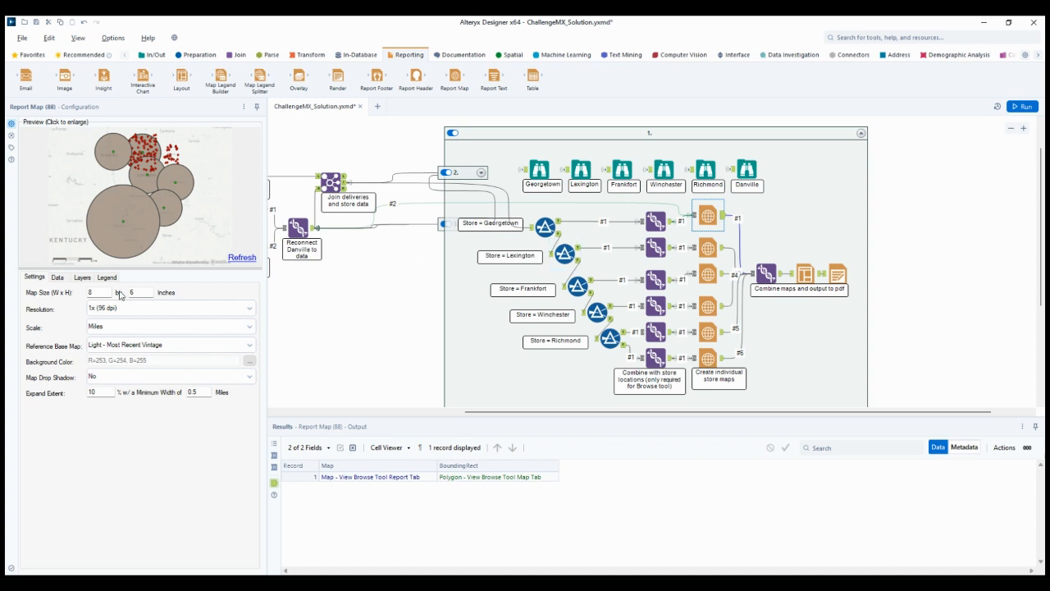
left_click(57, 277)
left_click(82, 277)
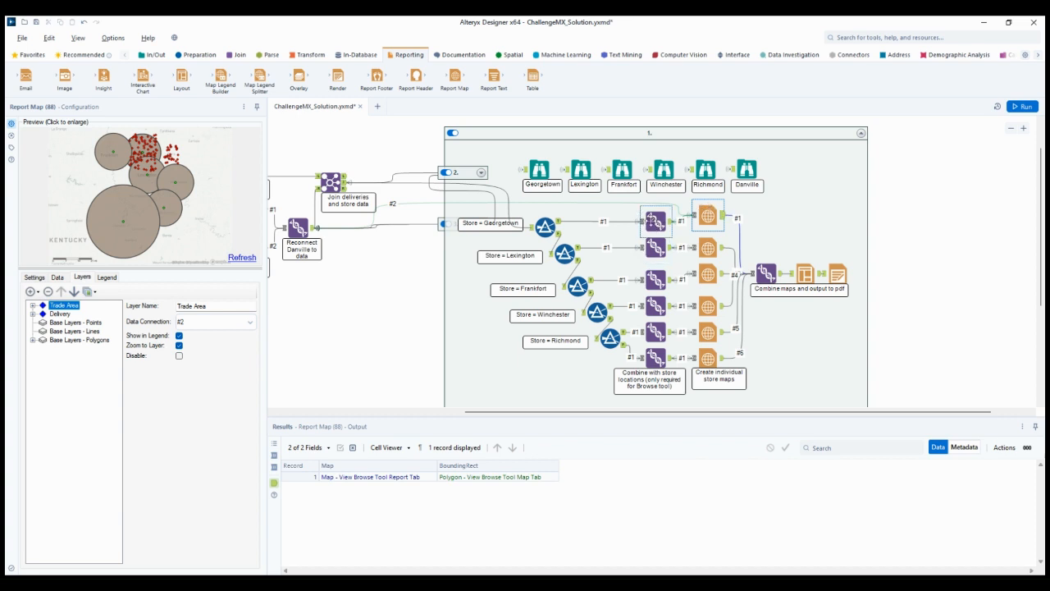
left_click(654, 222)
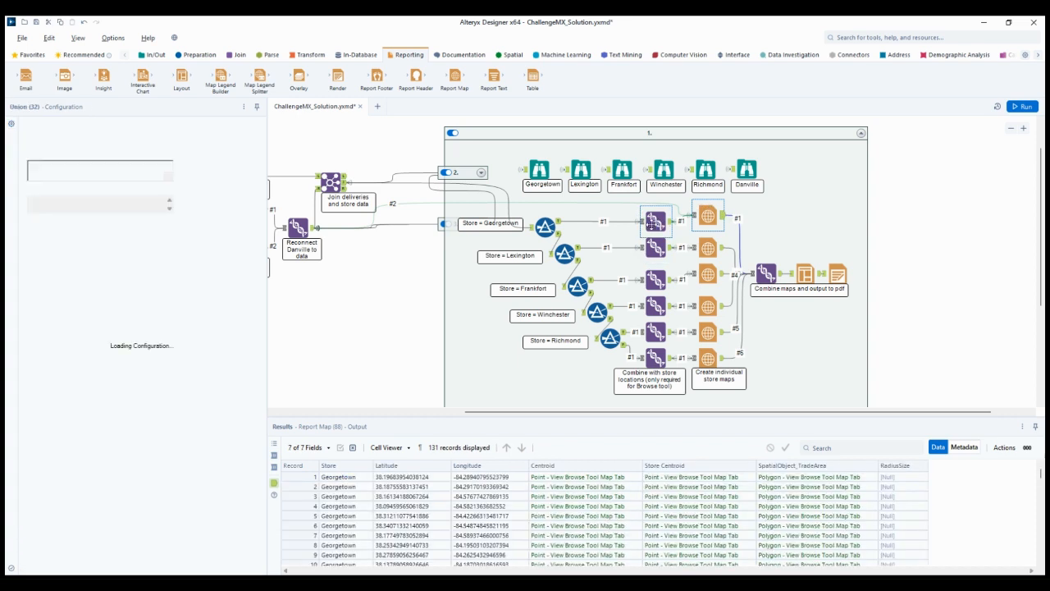
left_click(711, 215)
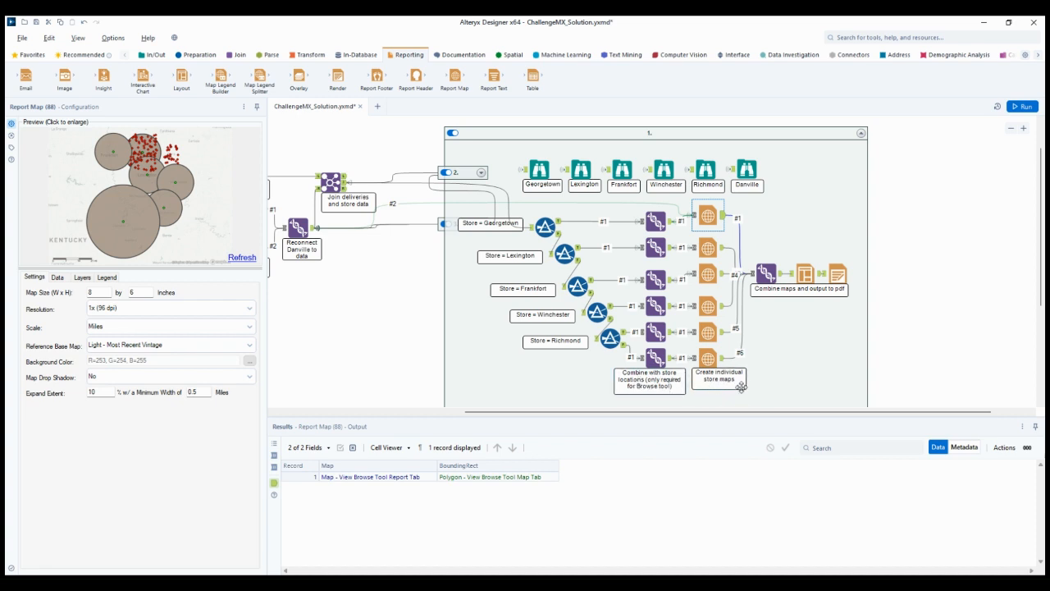
Check the union, layout and render tools that combine the individual store maps and output them to PDF
left_click(764, 275)
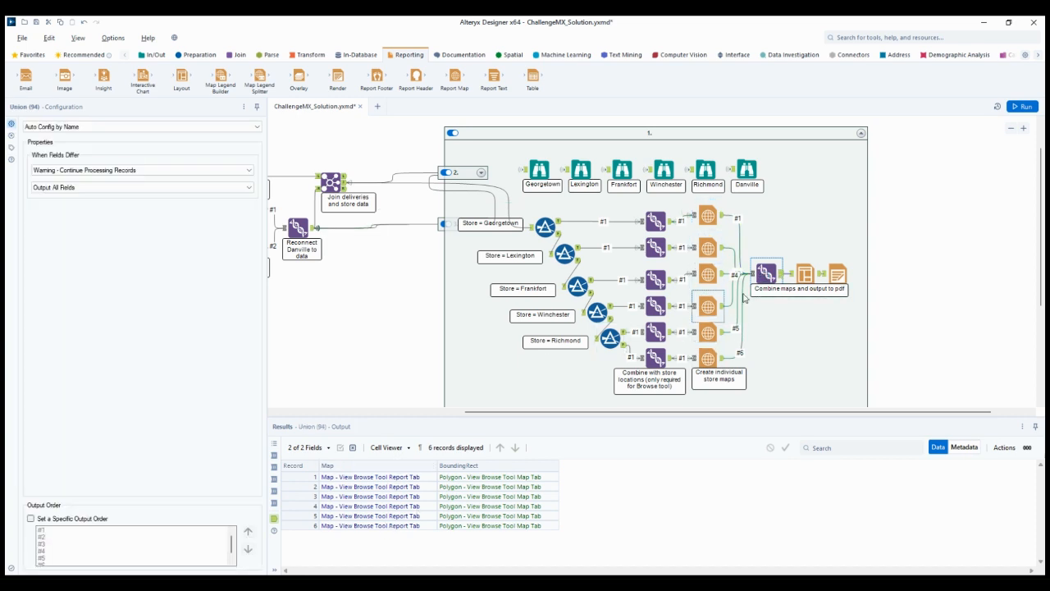
left_click(805, 272)
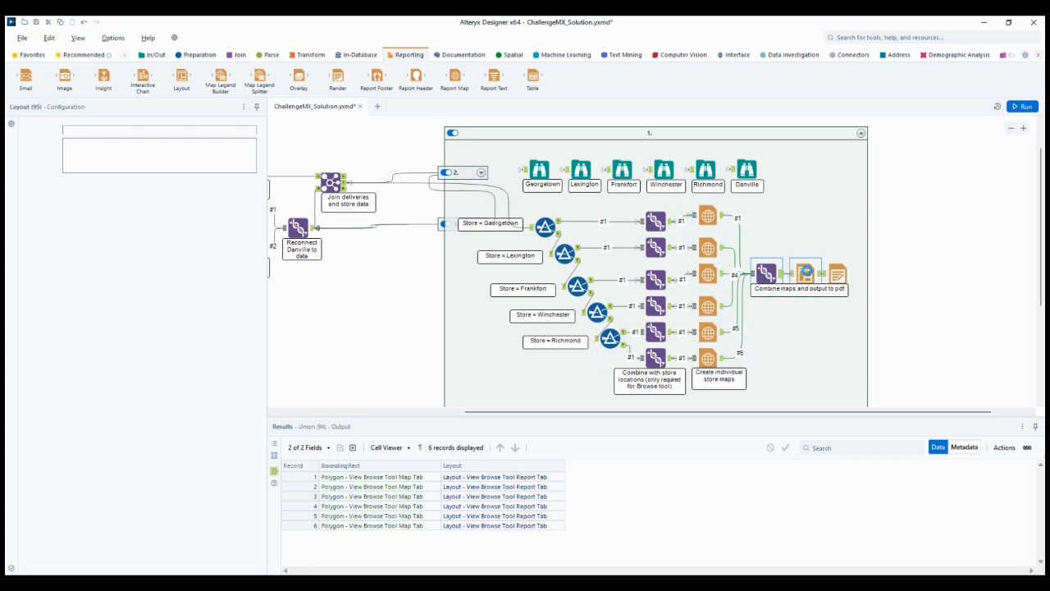
left_click(839, 274)
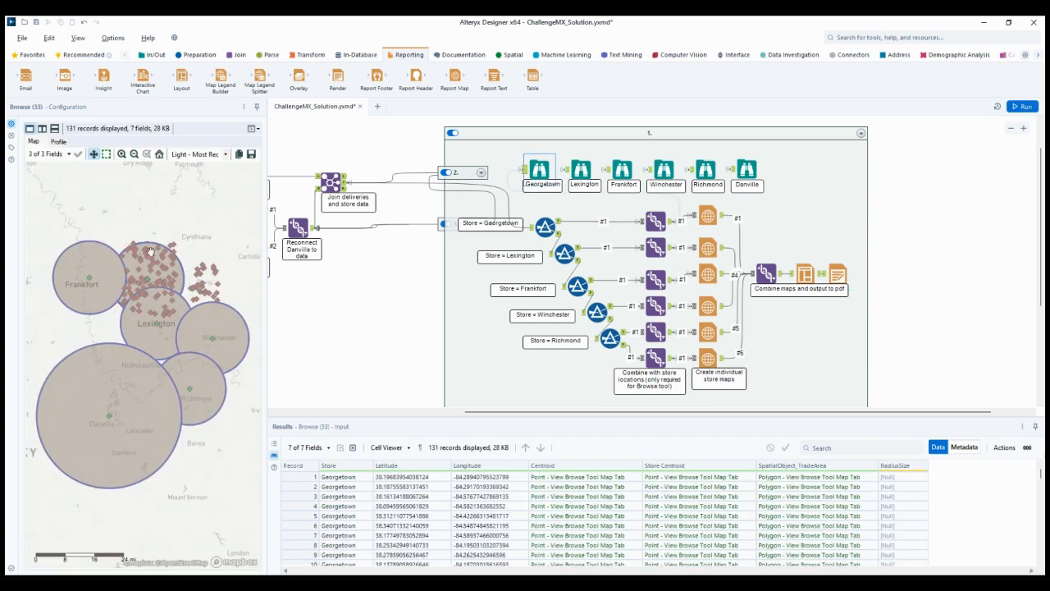
Compare the Georgetown, Lexington and Frankfort browse maps, selecting Georgetown's trade area circle on the Frankfort and Georgetown maps
left_click(539, 170)
left_click(581, 169)
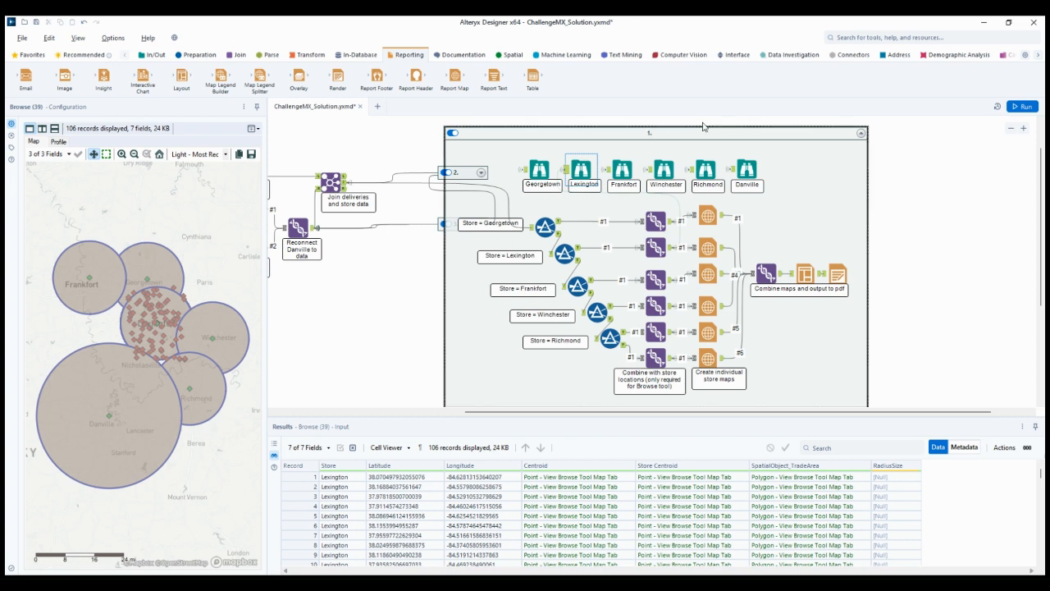
left_click(622, 171)
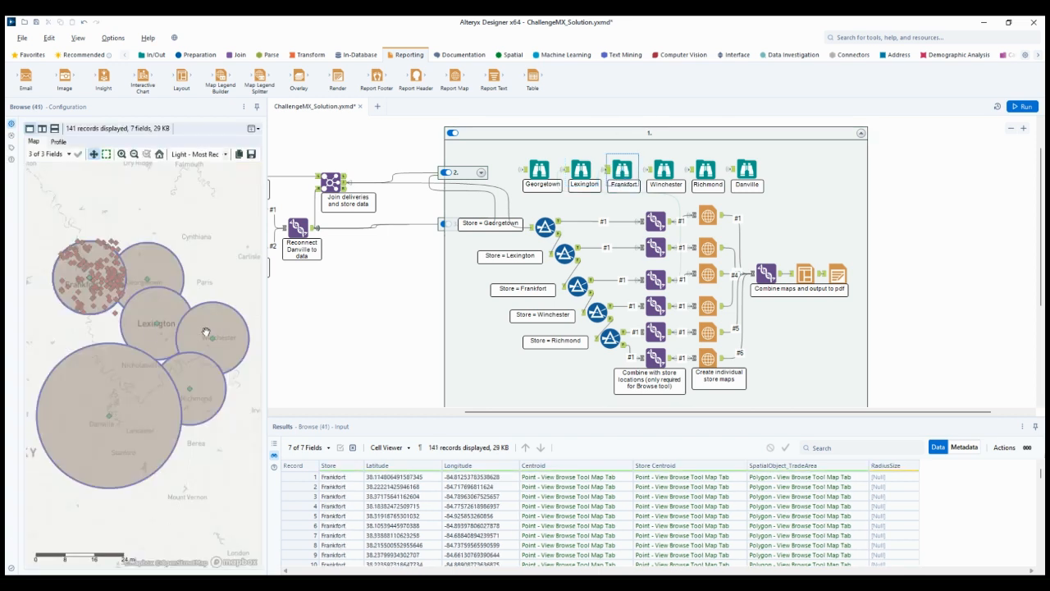
left_click(128, 257)
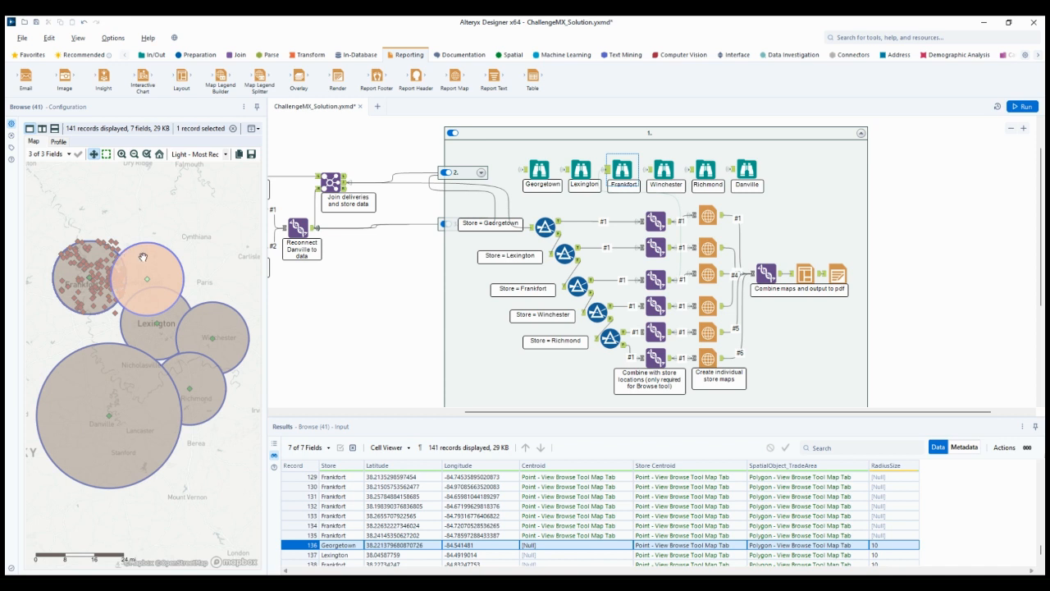
left_click(537, 169)
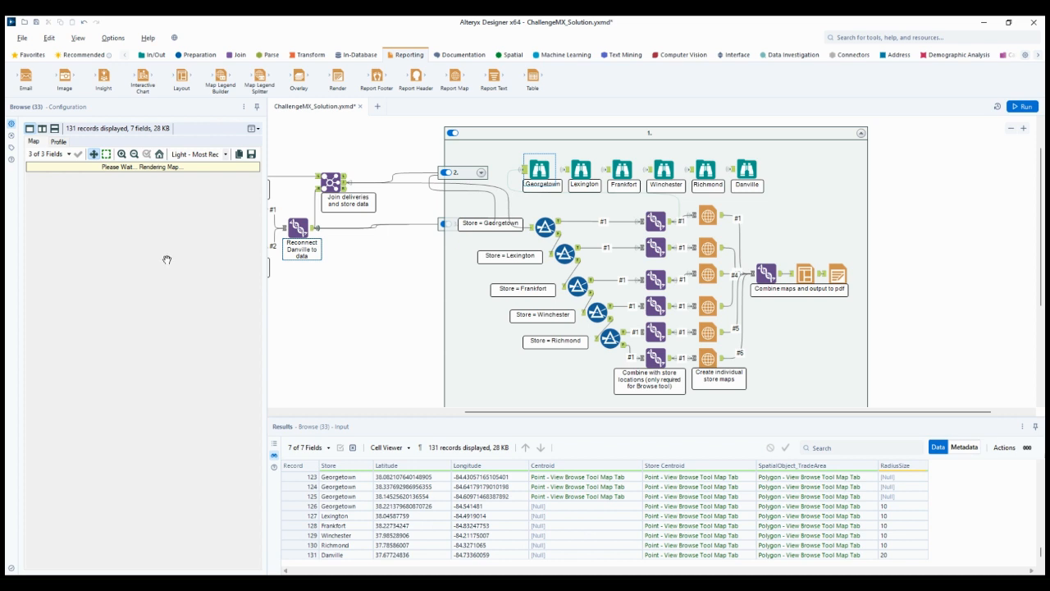
left_click(129, 263)
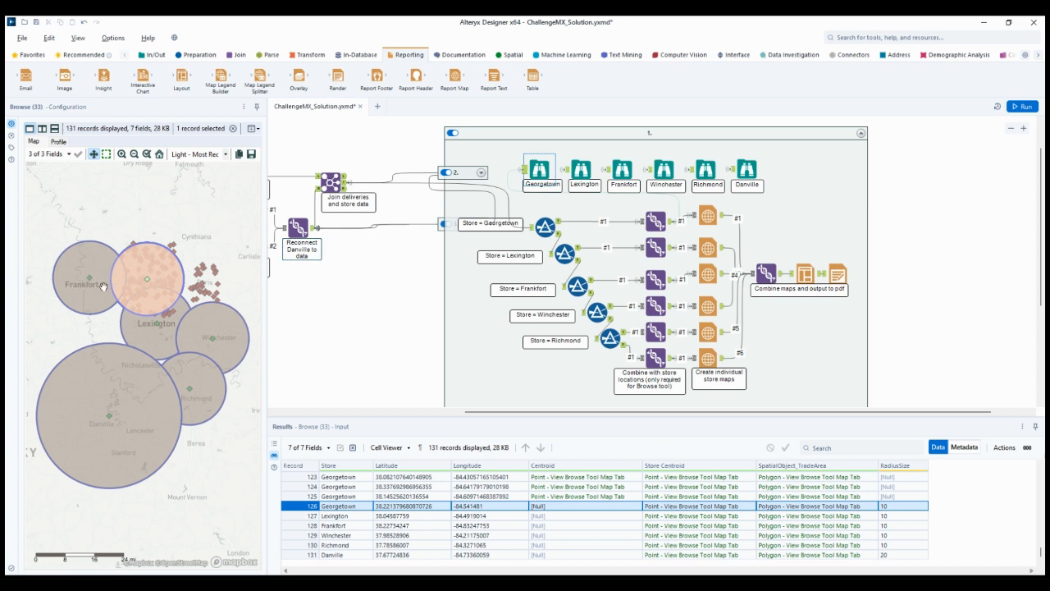
View the Winchester, Richmond and Danville browse maps, selecting the Winchester circle on the first and the Richmond circle on the other two
left_click(665, 172)
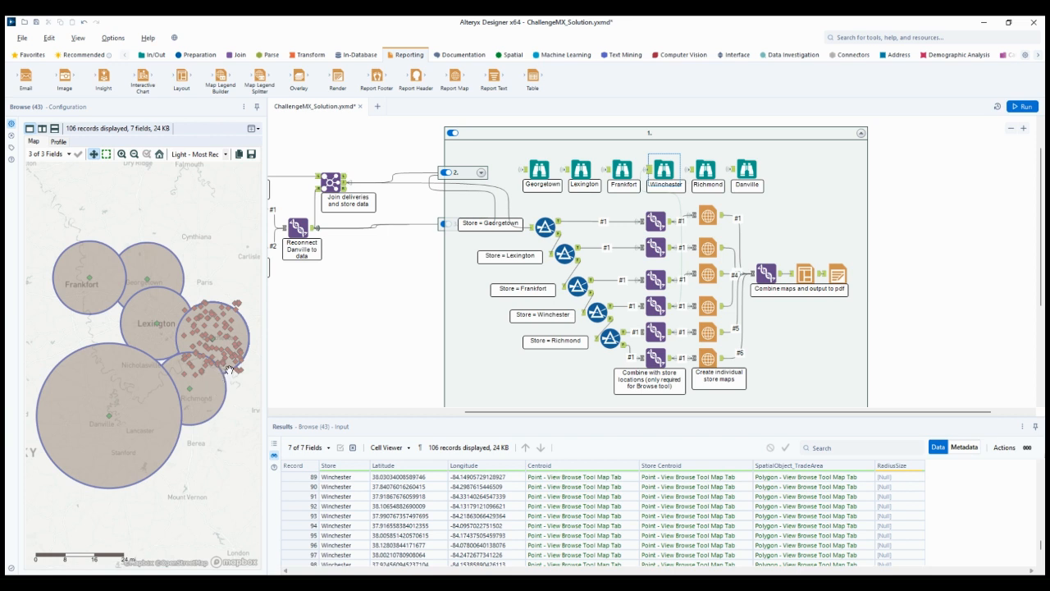
left_click(227, 371)
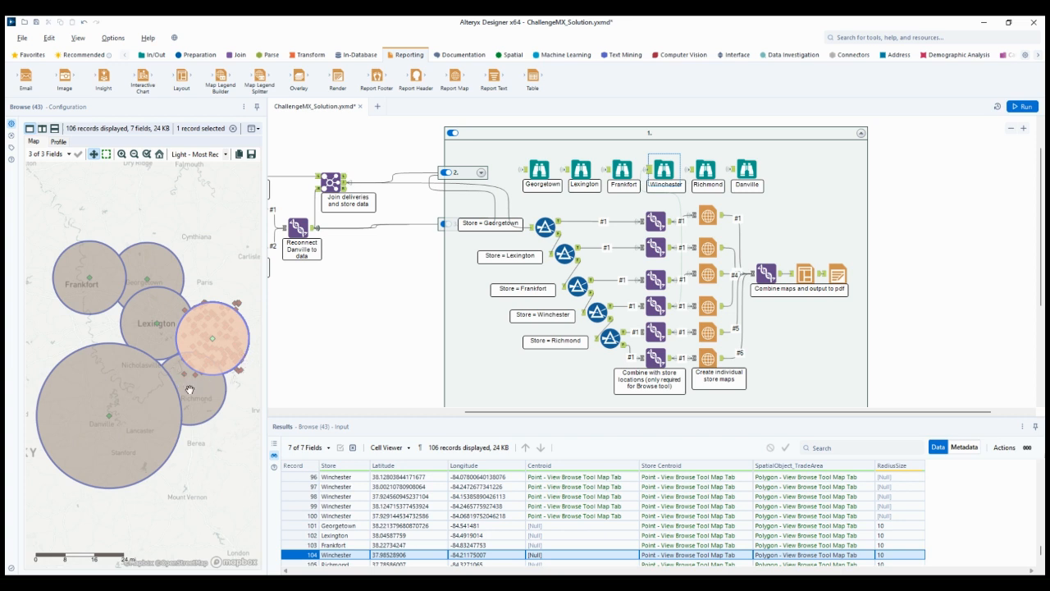
left_click(709, 169)
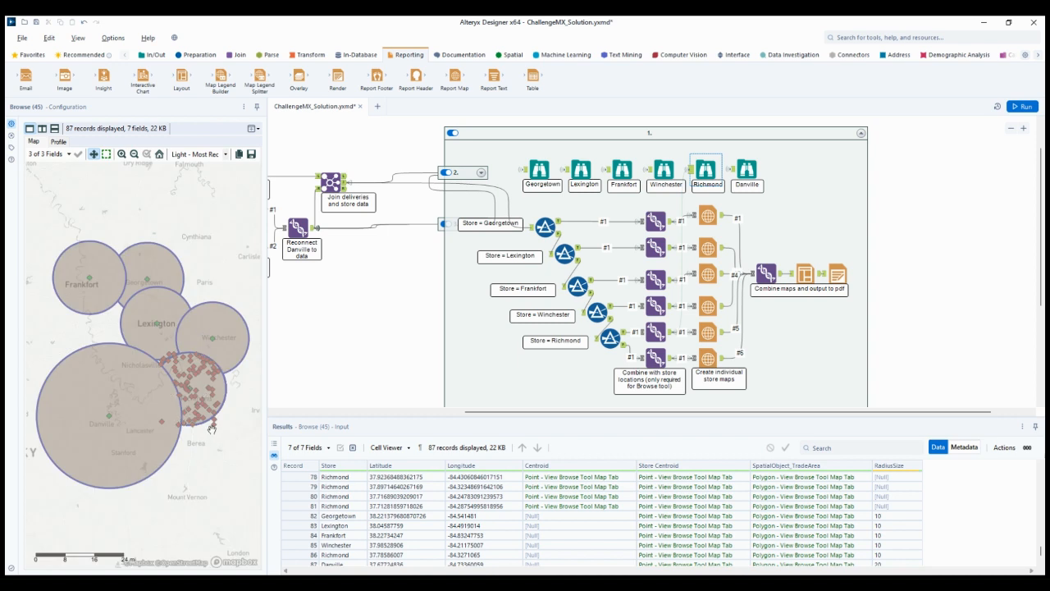
left_click(221, 392)
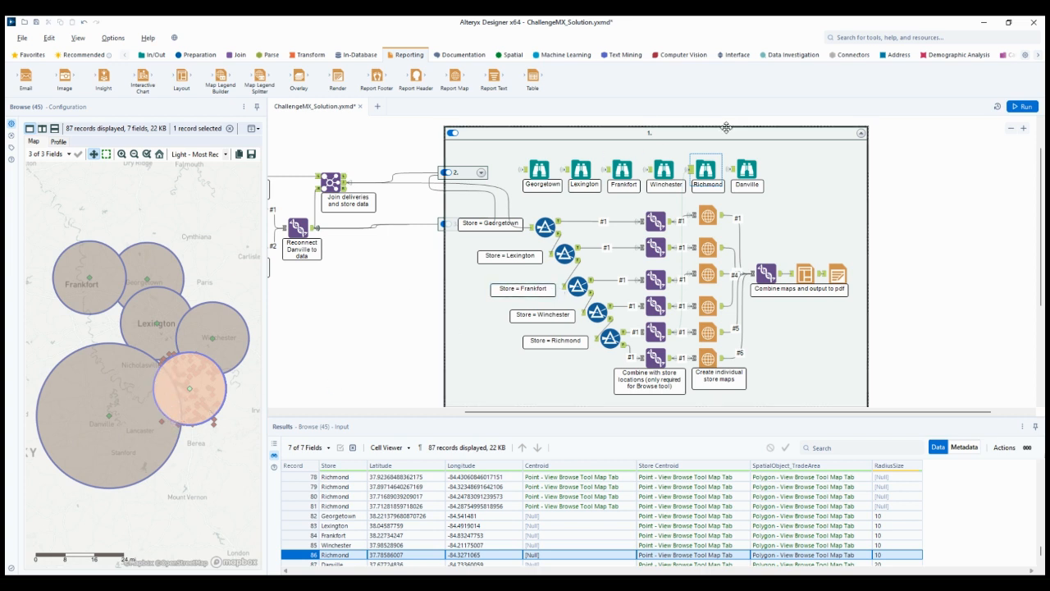
left_click(747, 169)
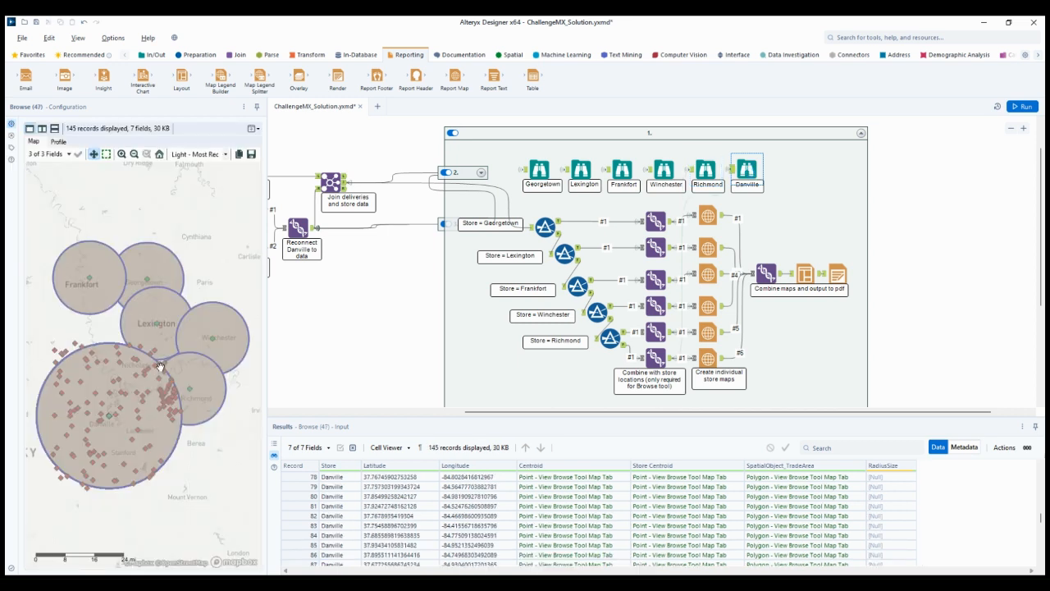
left_click(186, 406)
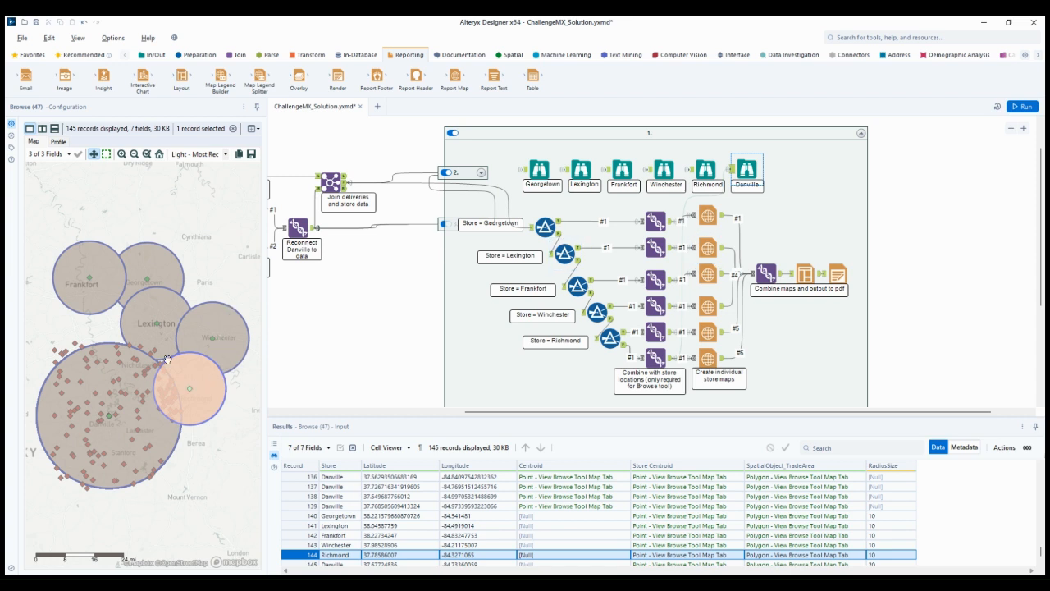
Collapse container 1 and expand container 2 to show its gas compensation tools
left_click(861, 134)
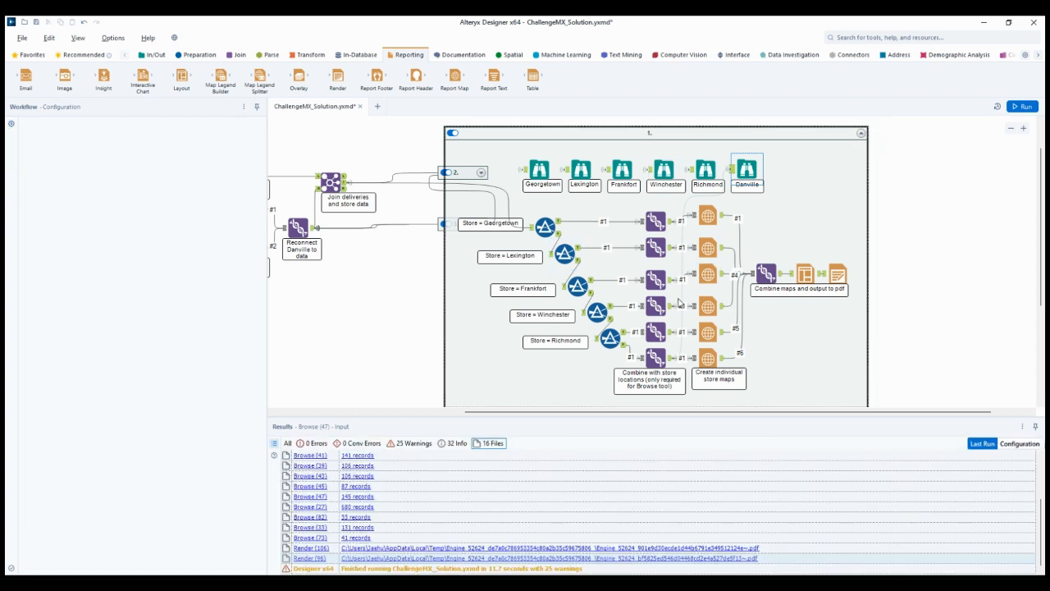
left_click(482, 172)
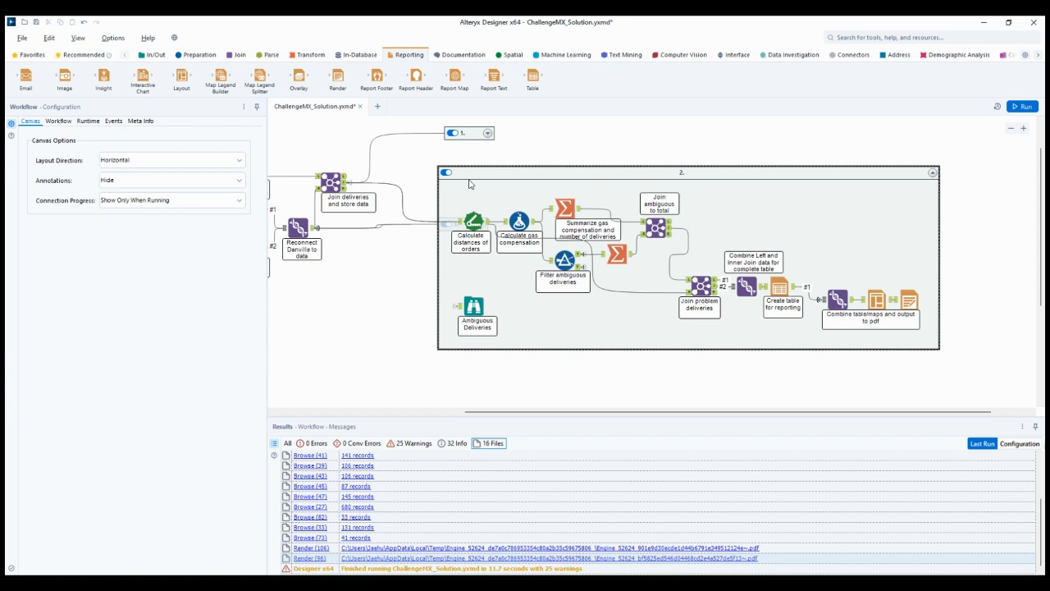
Examine the delivery distance tool's settings and the rate and multiplier in the Gas Compensation formula, along with their output
left_click(474, 220)
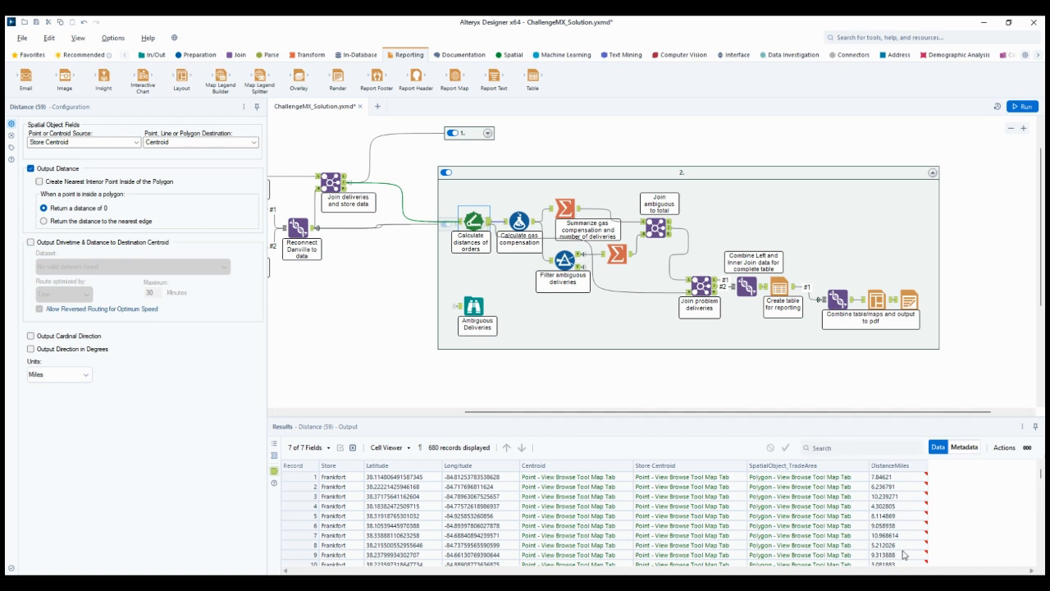
left_click(519, 221)
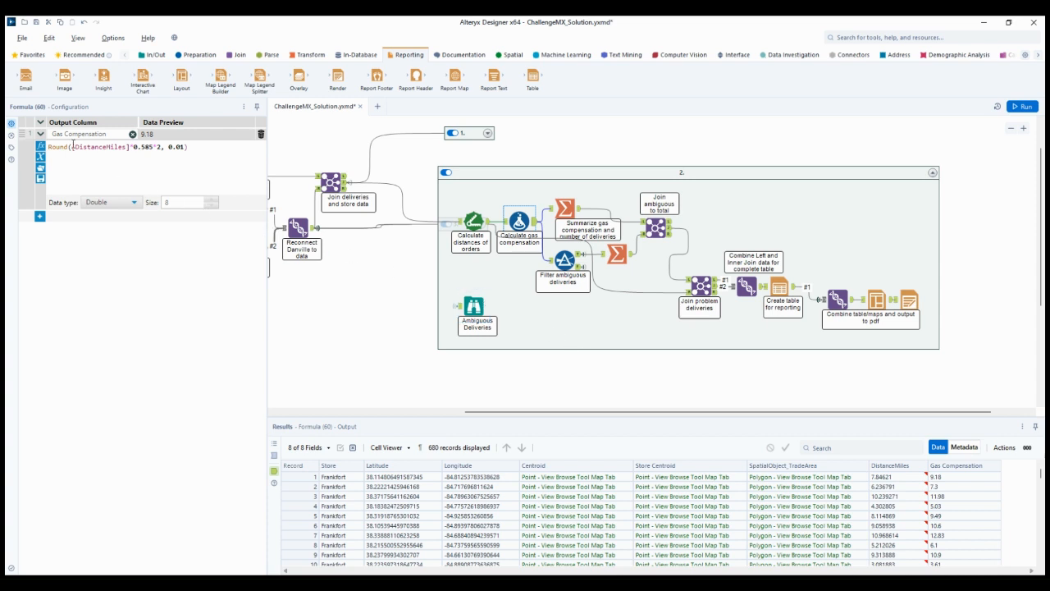
double_click(152, 148)
left_click(162, 148)
Check the ambiguous deliveries filter and compare the per-store gas compensation summaries for all deliveries and for ambiguous ones
left_click(564, 208)
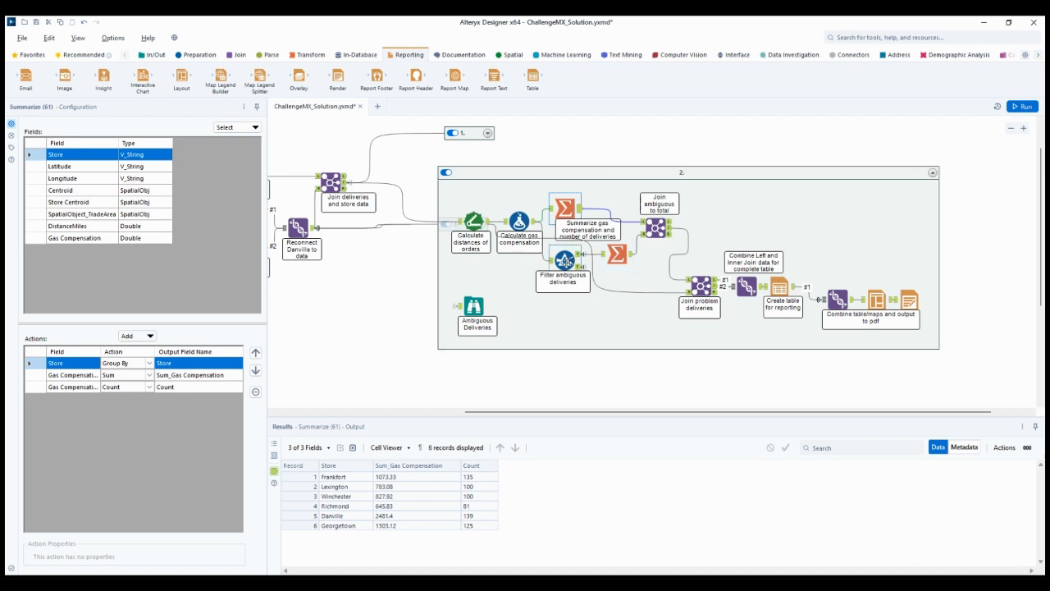
left_click(564, 261)
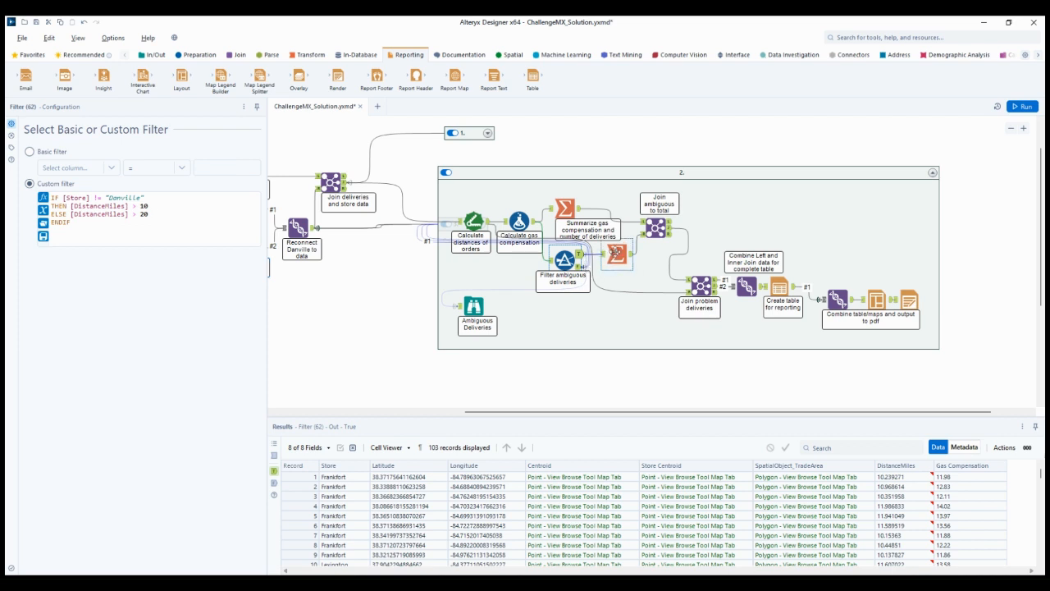
left_click(615, 252)
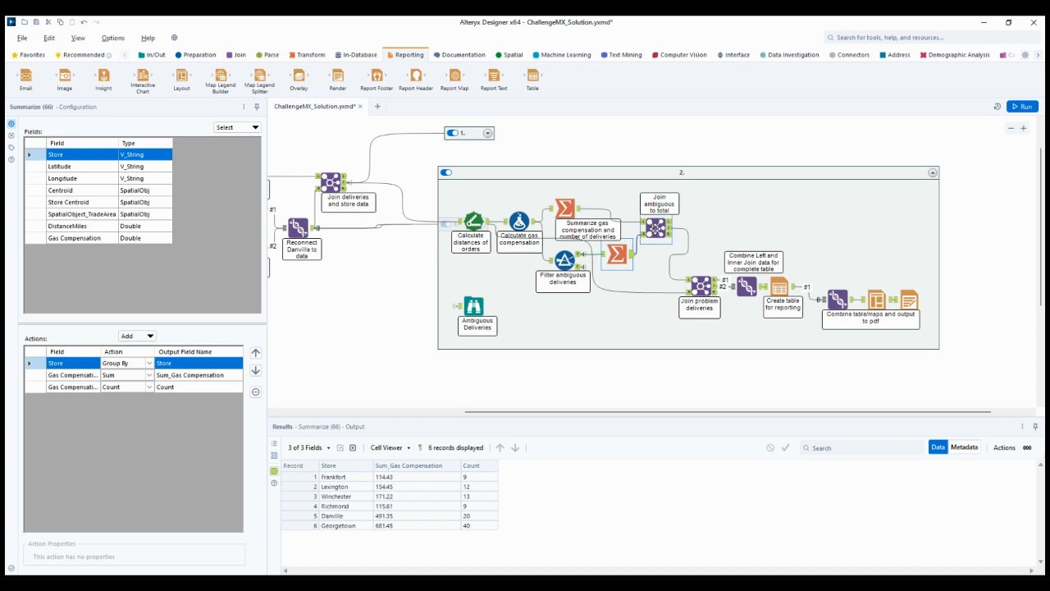
left_click(562, 209)
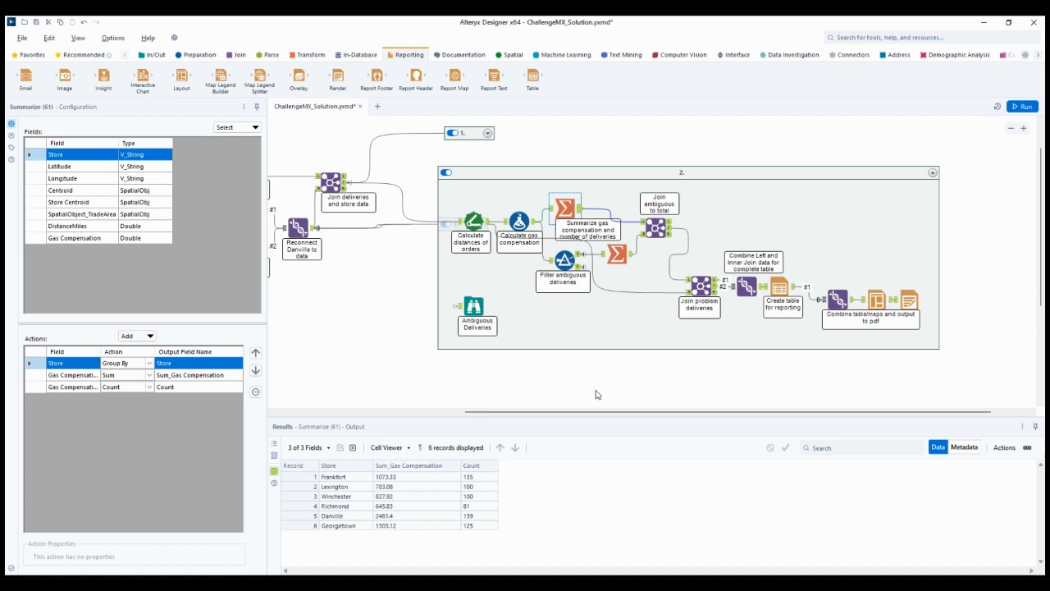
Review the join of ambiguous deliveries to totals, the Ambiguous Deliveries browse map and the problem deliveries join
left_click(669, 232)
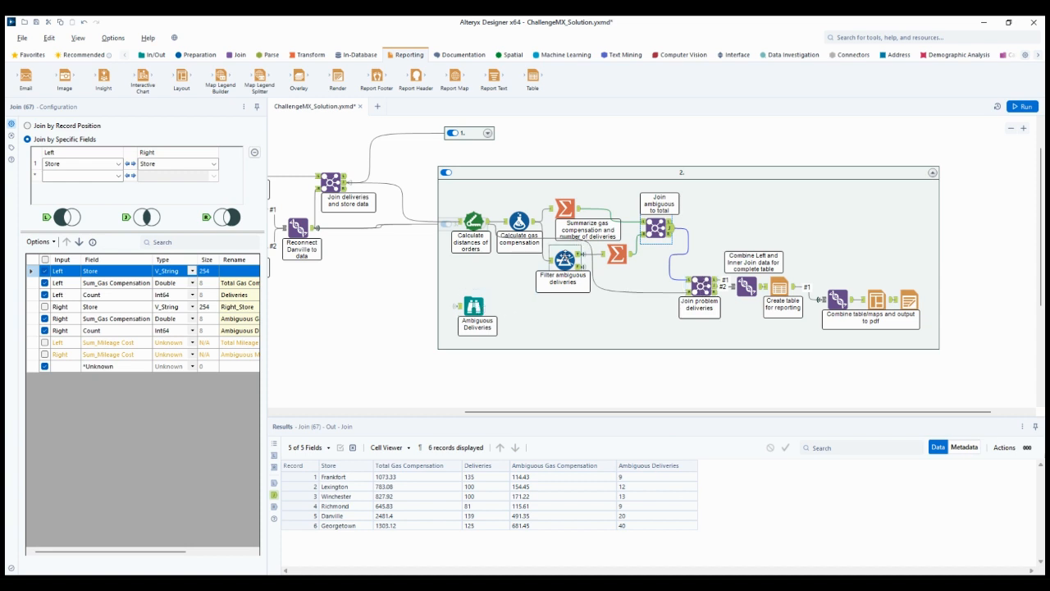
left_click(475, 306)
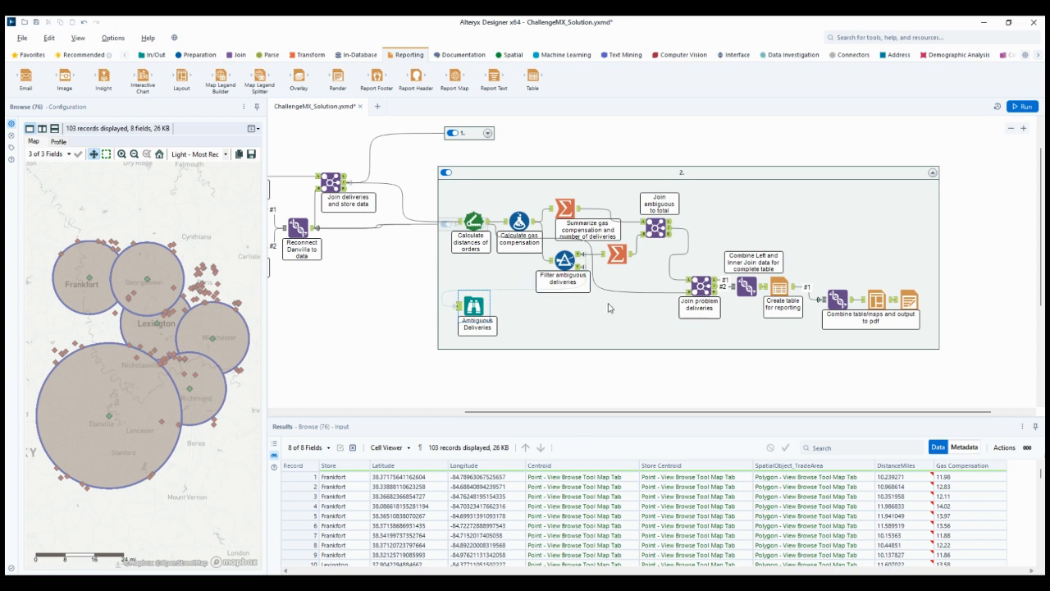
left_click(699, 297)
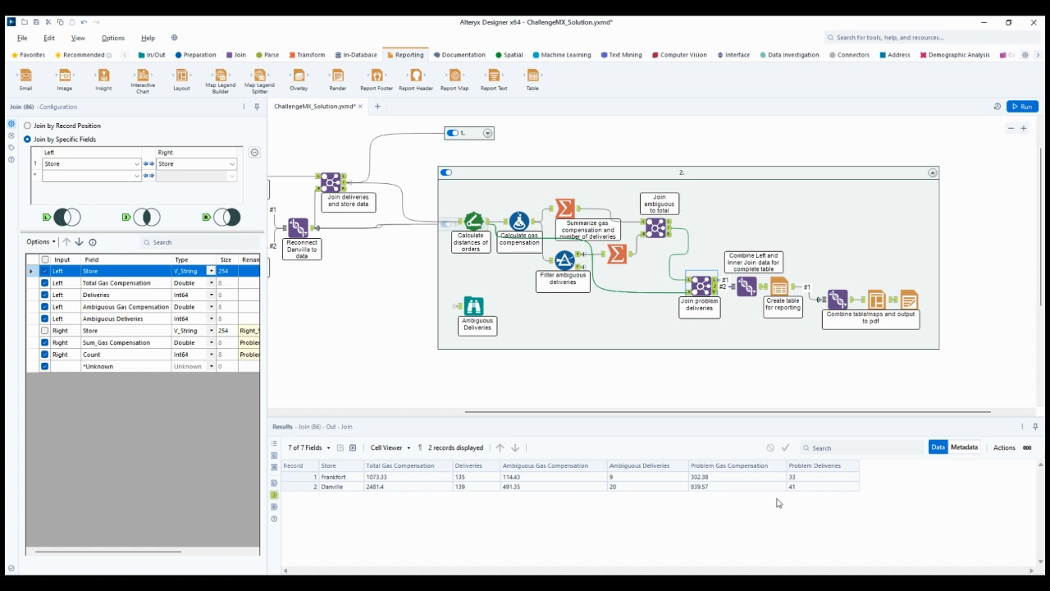
Collapse container 2 and expand container 3 to show its problem delivery tools
left_click(933, 175)
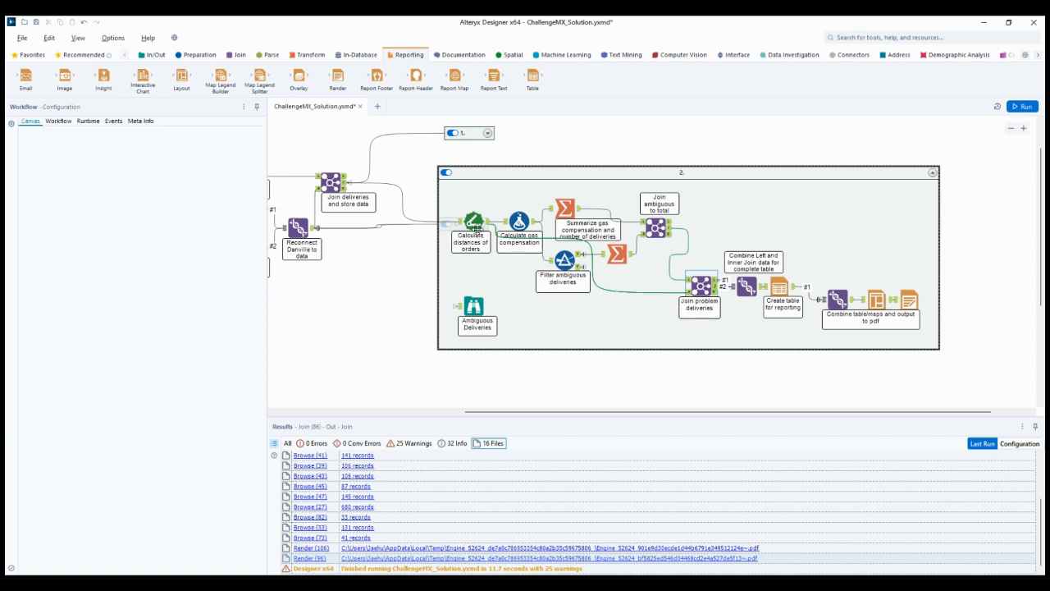
left_click(483, 225)
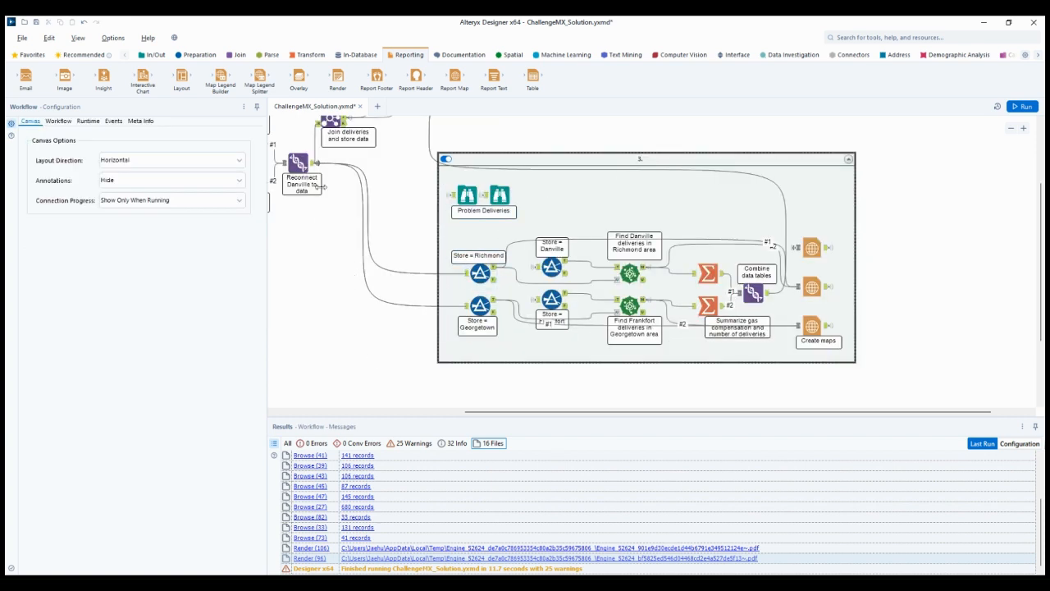
Trace the Danville reconnect union into container 3 and check its Richmond, Georgetown, Danville and Frankfort store filters
left_click(310, 164)
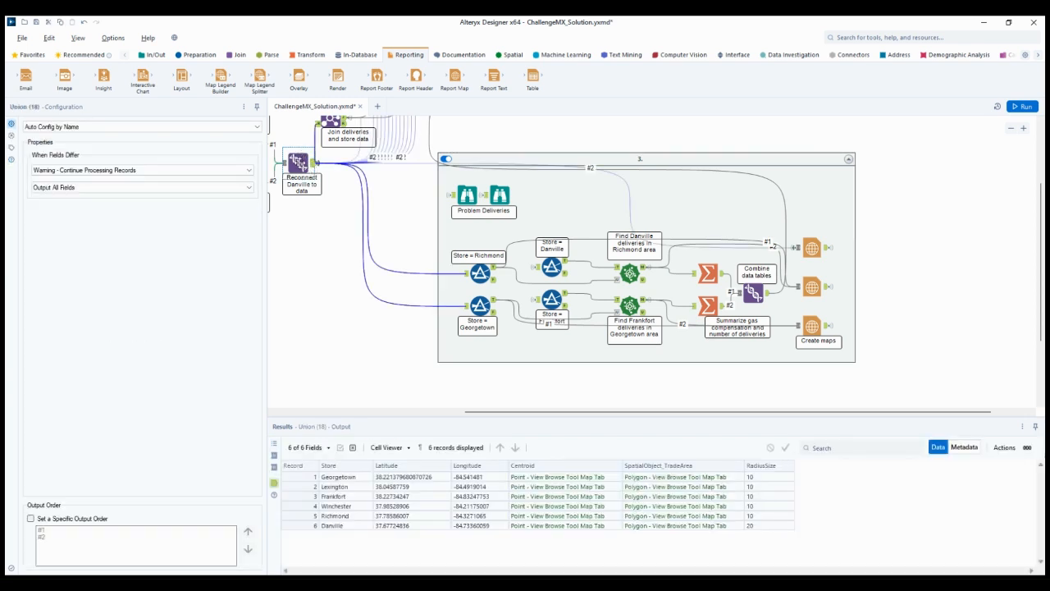
mouse_move(520, 412)
left_mouse_down()
mouse_move(433, 413)
mouse_move(545, 417)
mouse_move(511, 422)
left_mouse_up()
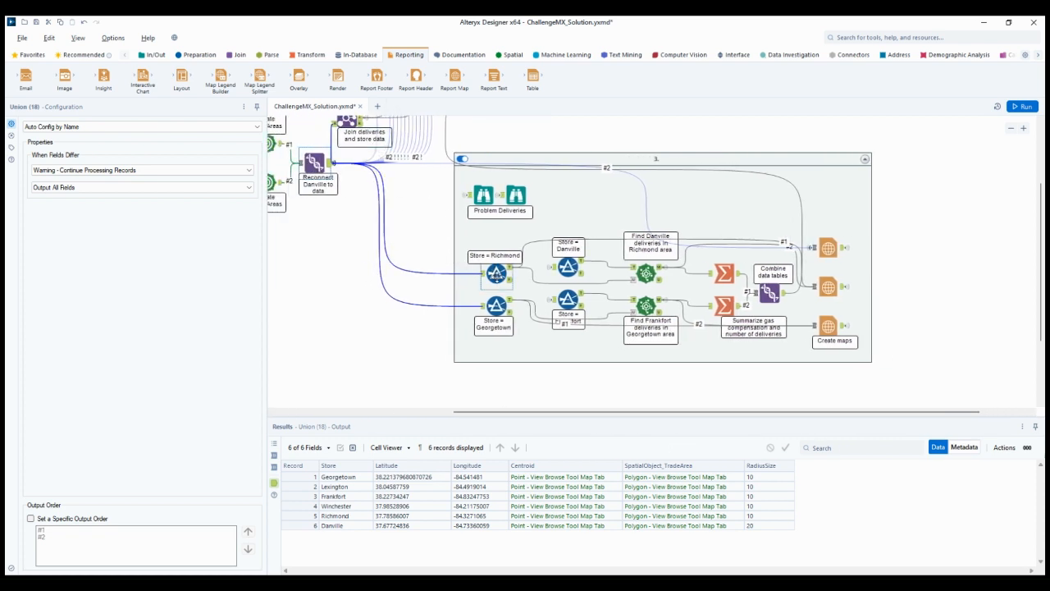
left_click(496, 274)
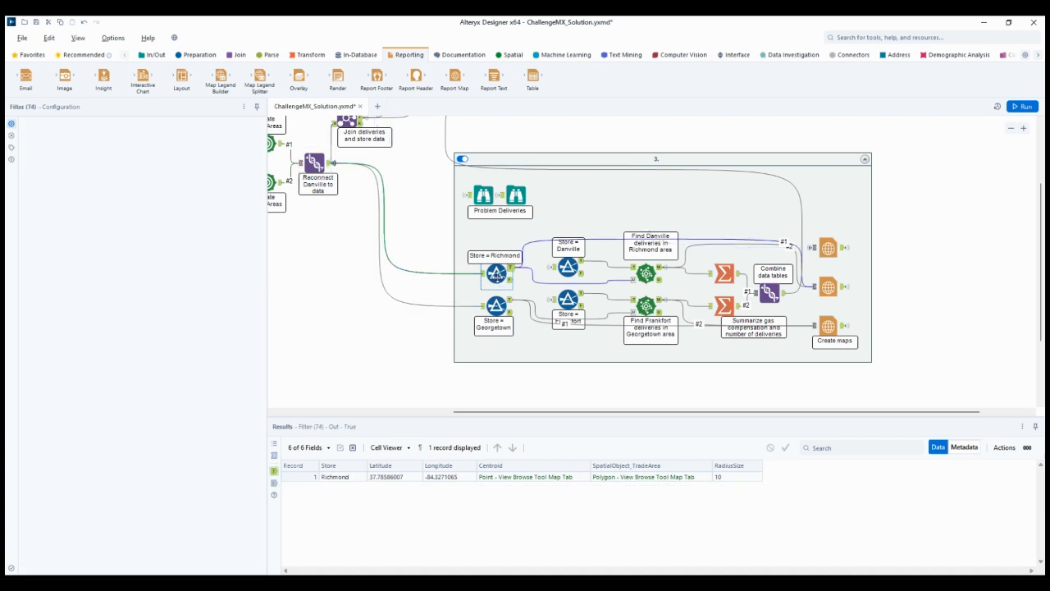
left_click(496, 306)
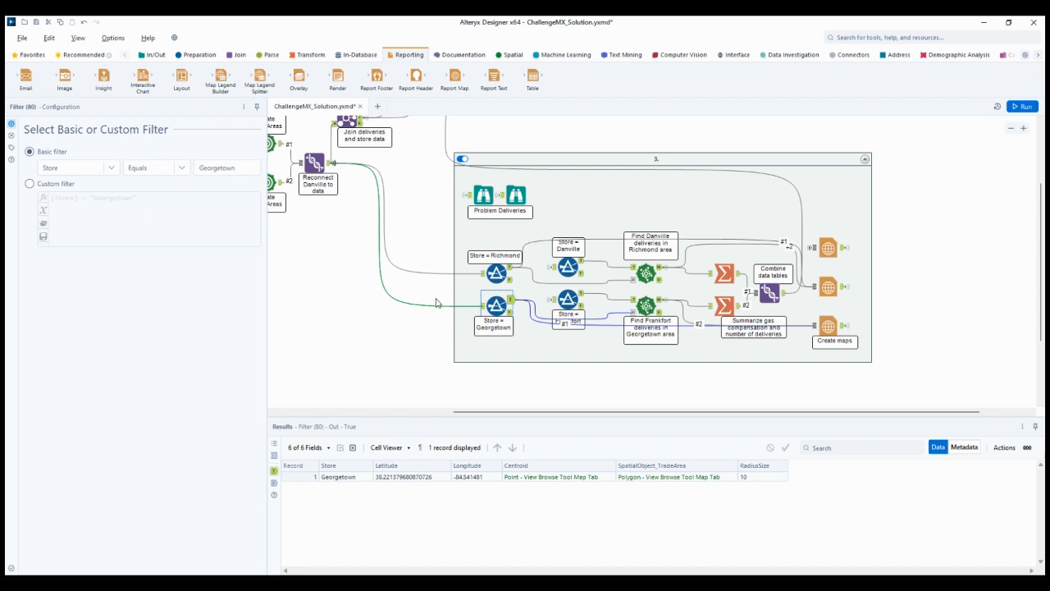
left_click(498, 273)
left_click(568, 267)
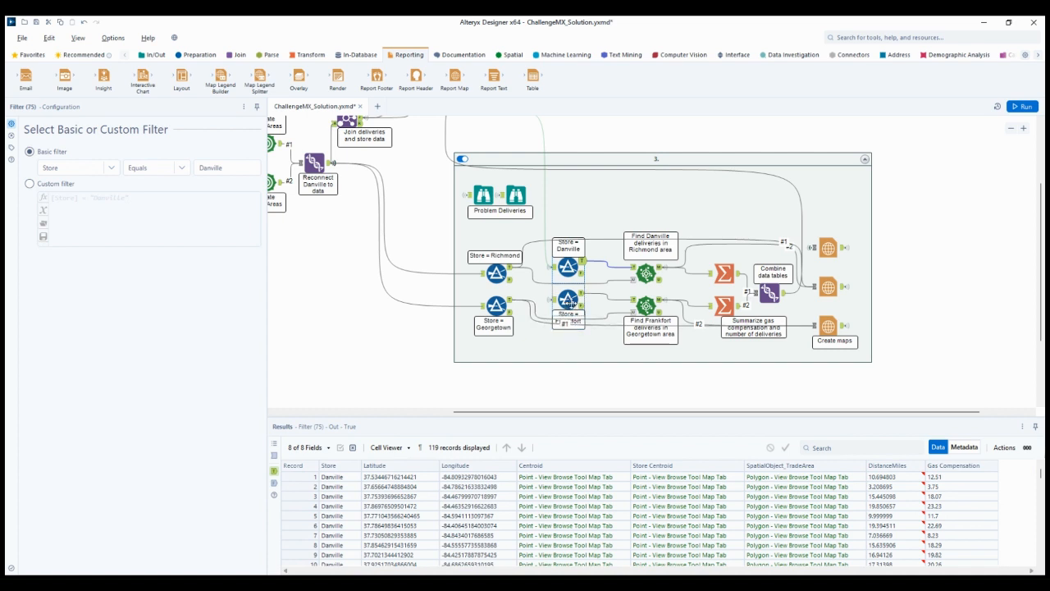
left_click(569, 302)
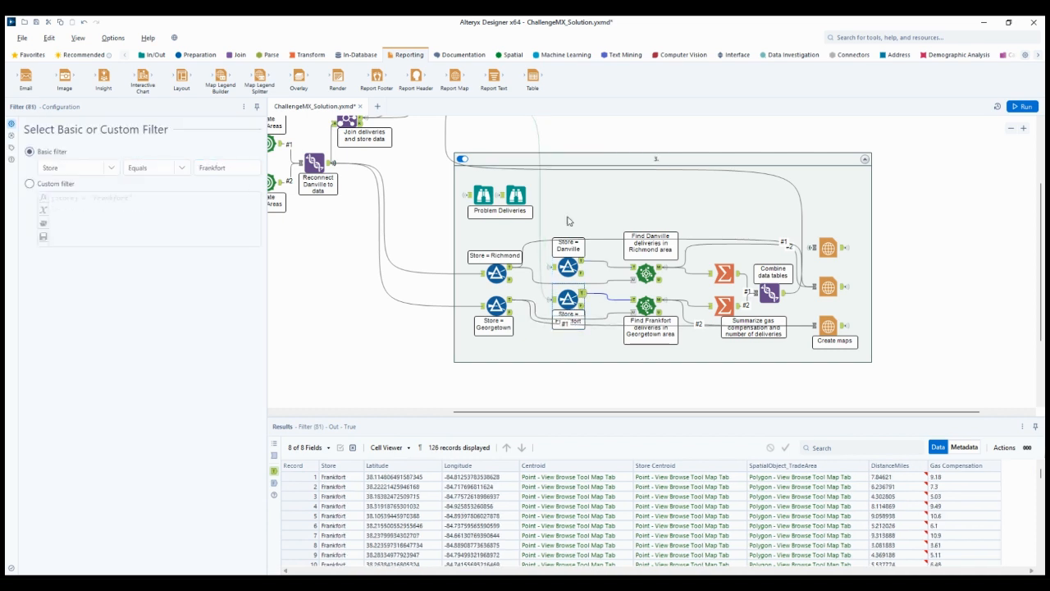
Expand container 2, check the False output of the ambiguous deliveries filter, and collapse the container again
scroll(558, 351, "up", 1)
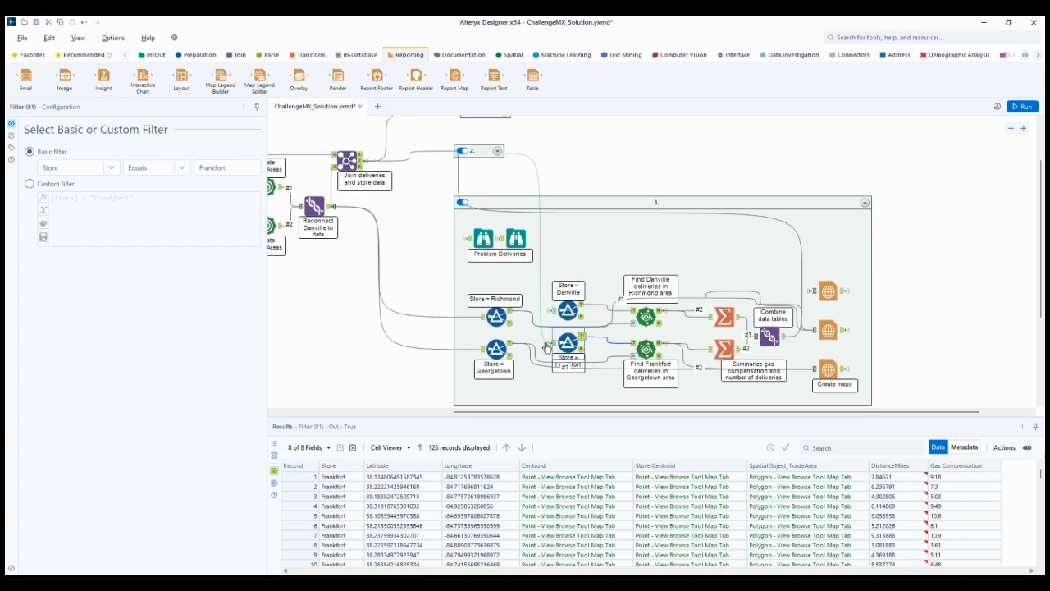
left_click(495, 152)
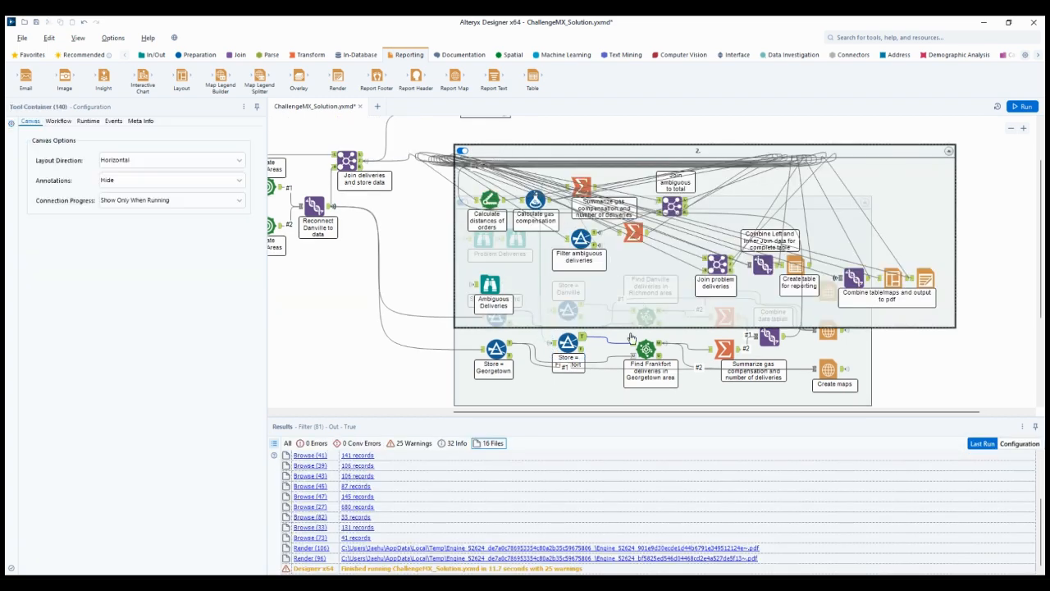
left_click(596, 251)
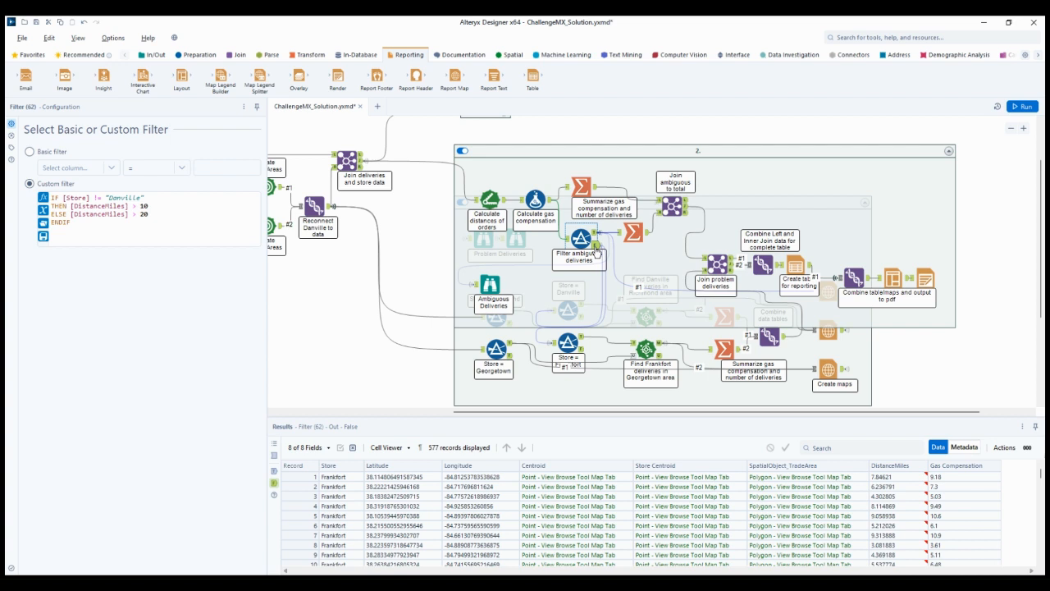
left_click(948, 152)
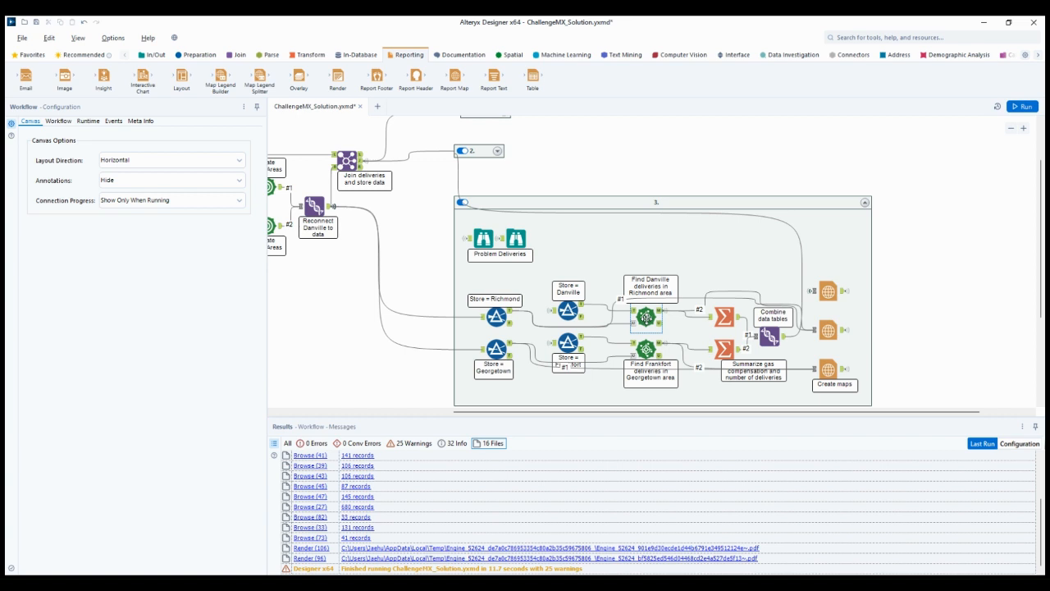
Check the Find Nearest tool for Danville deliveries in the Richmond area and view both Problem Deliveries browse maps
left_click(646, 317)
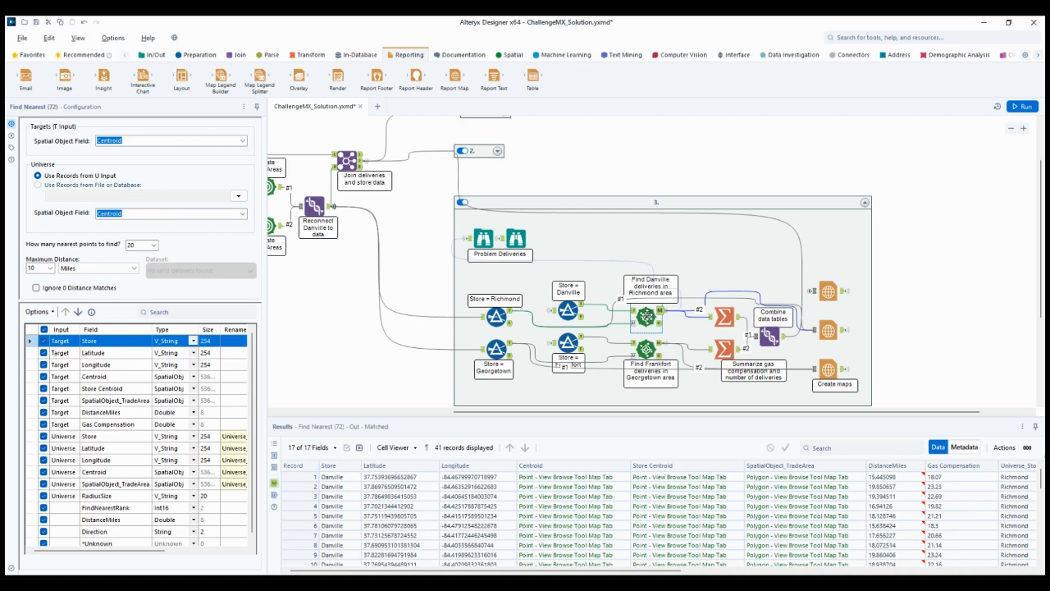
left_click(484, 240)
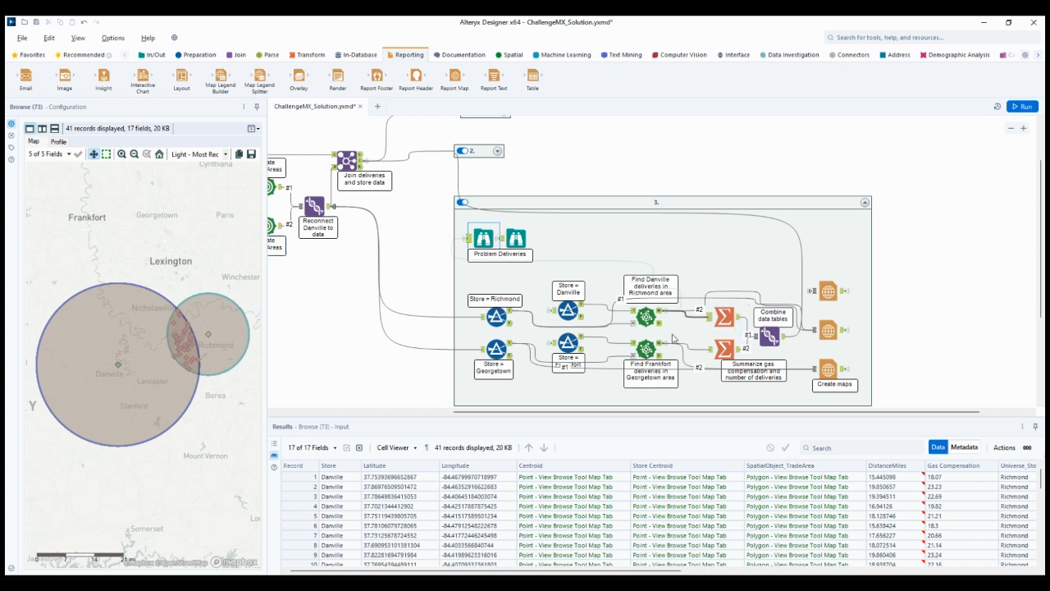
left_click(517, 240)
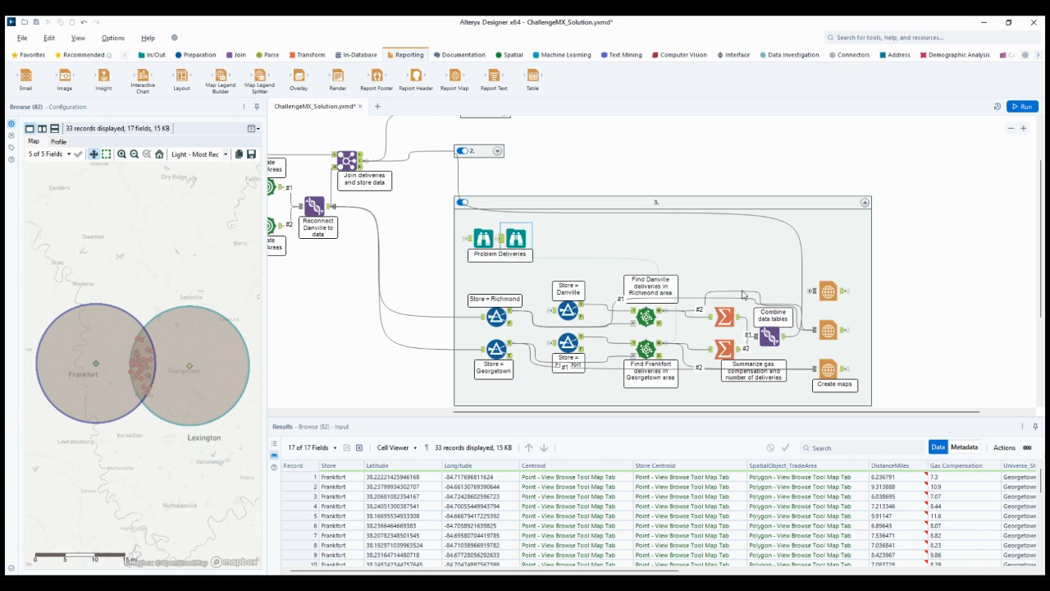
Review the Danville and Frankfort gas compensation summaries and the union that combines their data tables
left_click(723, 318)
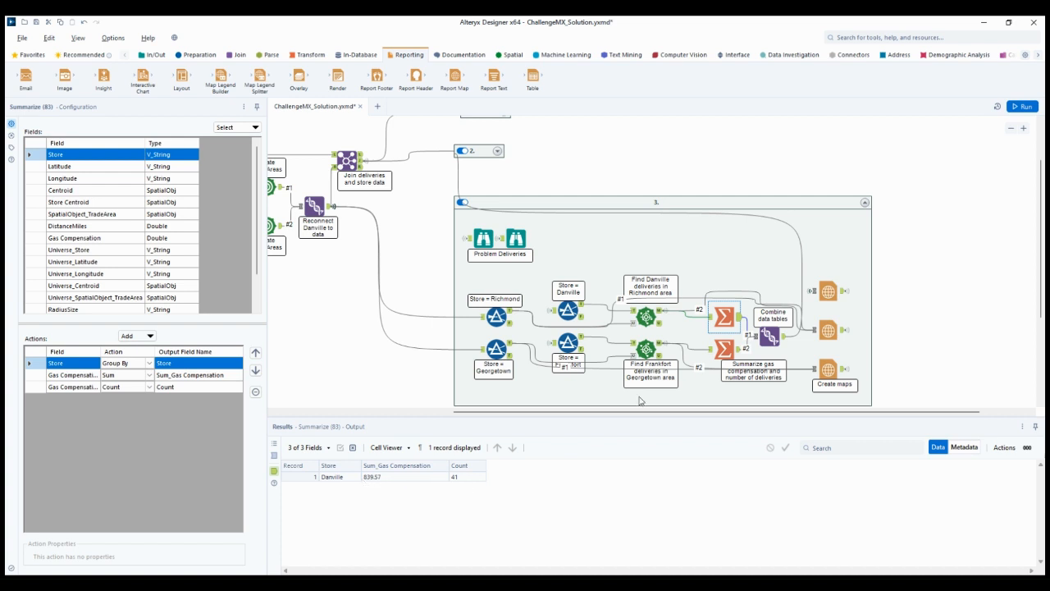
left_click(726, 351)
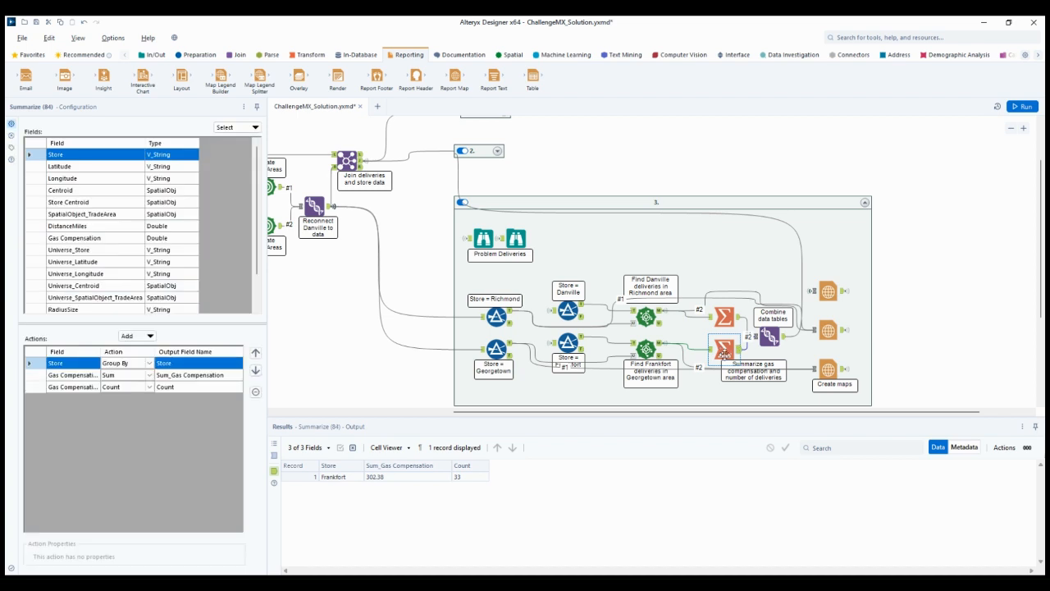
left_click(772, 336)
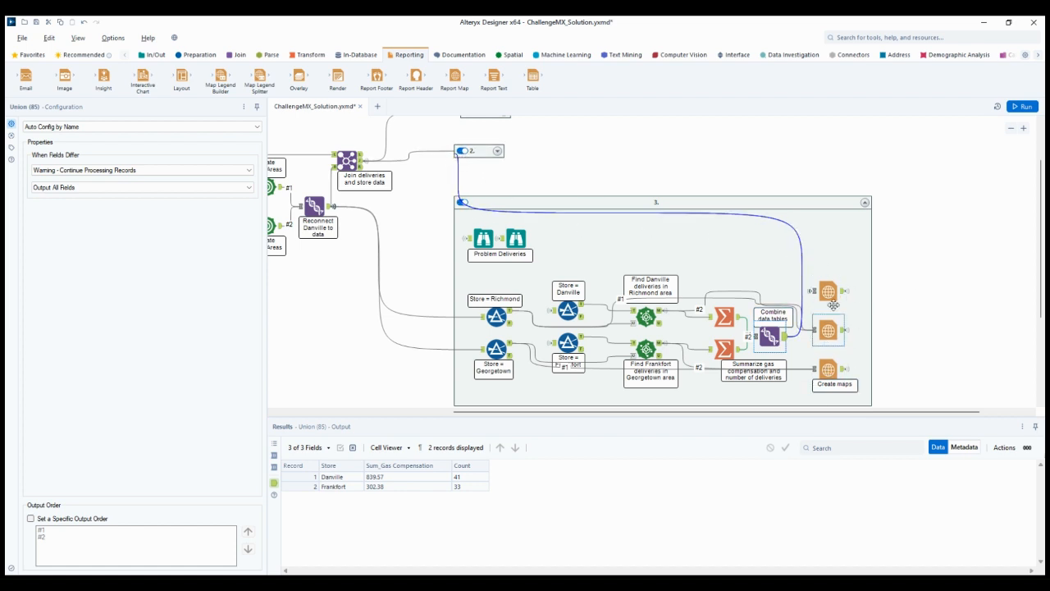
Inspect the configuration and previews of the three Report Map tools in container 3
left_click_drag(828, 293, 828, 330)
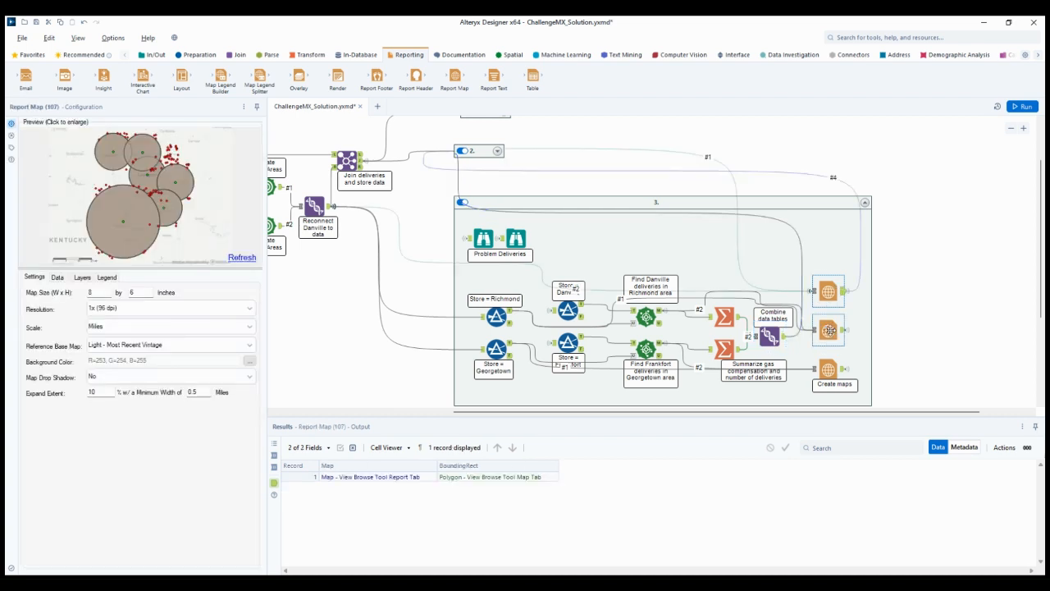
left_click(830, 330)
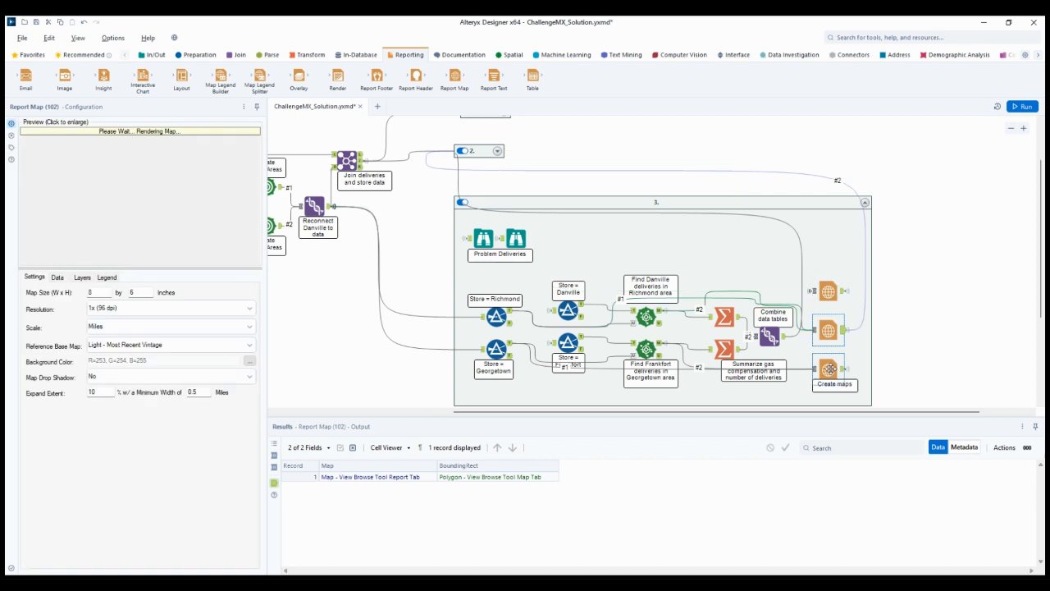
left_click(829, 369)
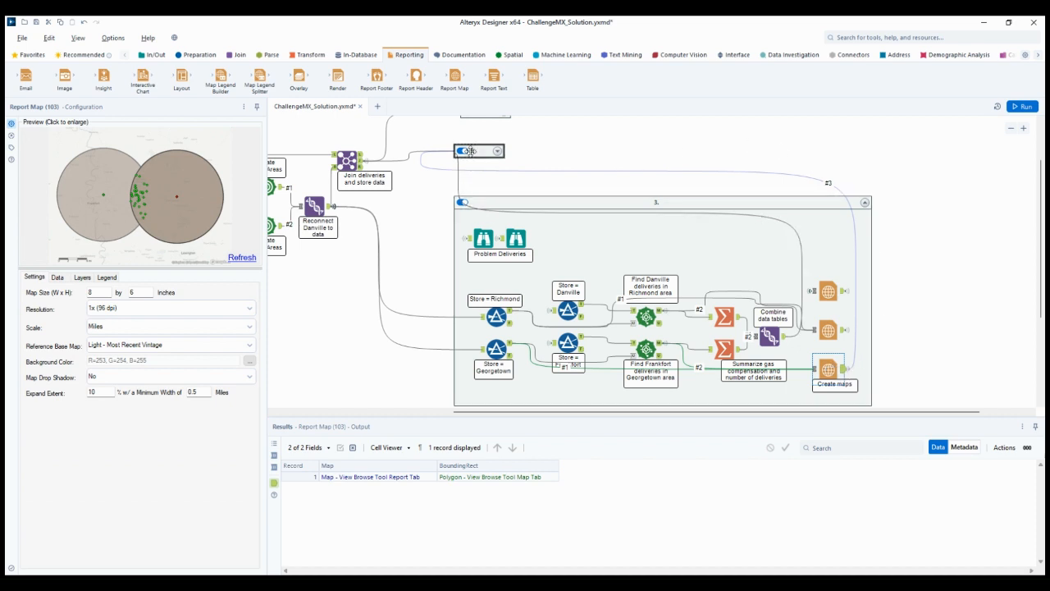
Collapse container 3, expand container 2, and compare the problem deliveries join's Left and Join outputs with their union
left_click(863, 206)
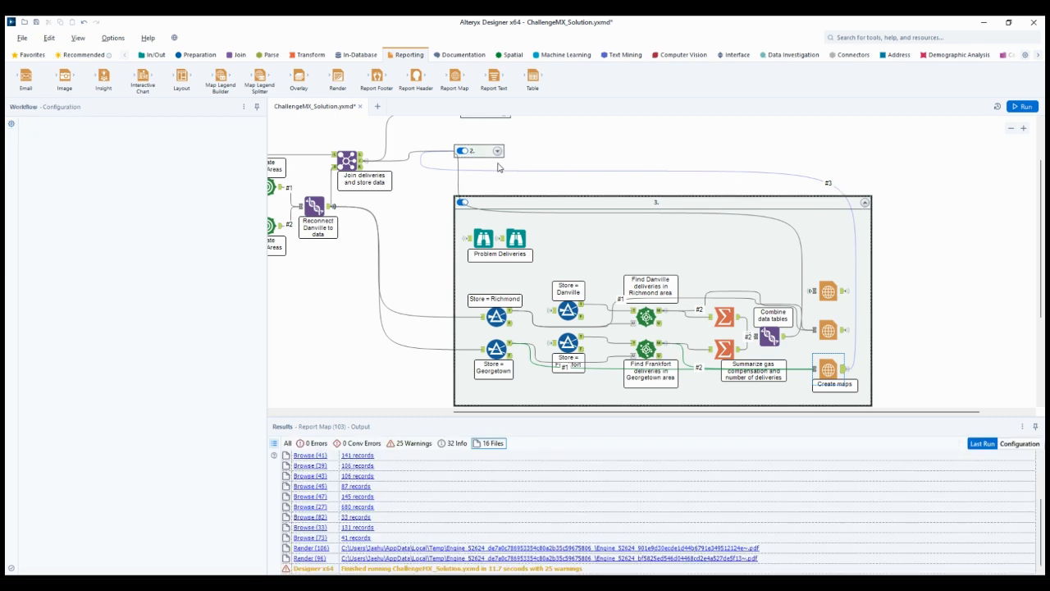
left_click(496, 151)
left_click(728, 285)
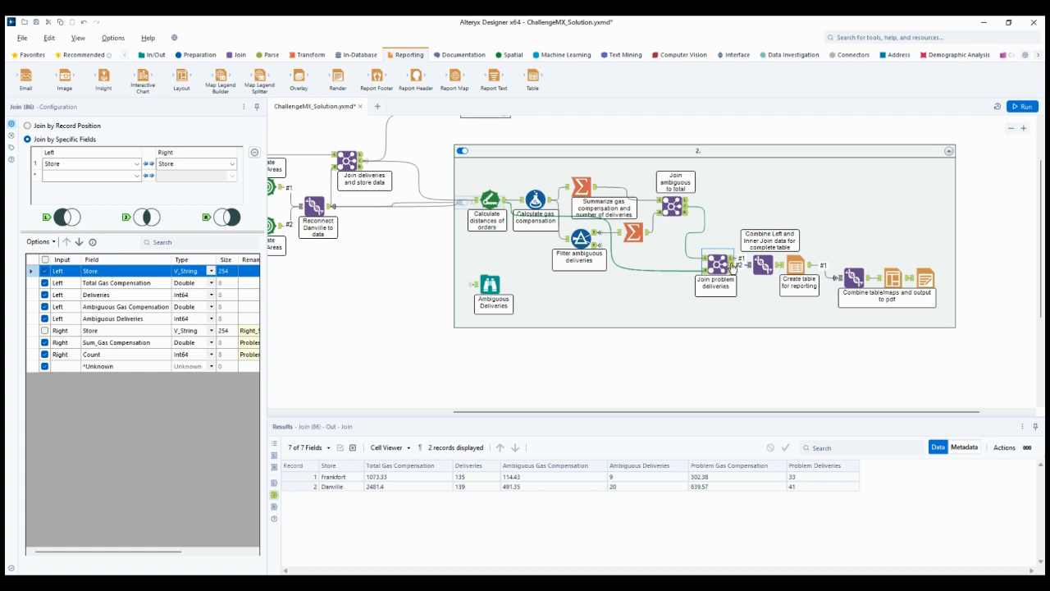
left_click(732, 259)
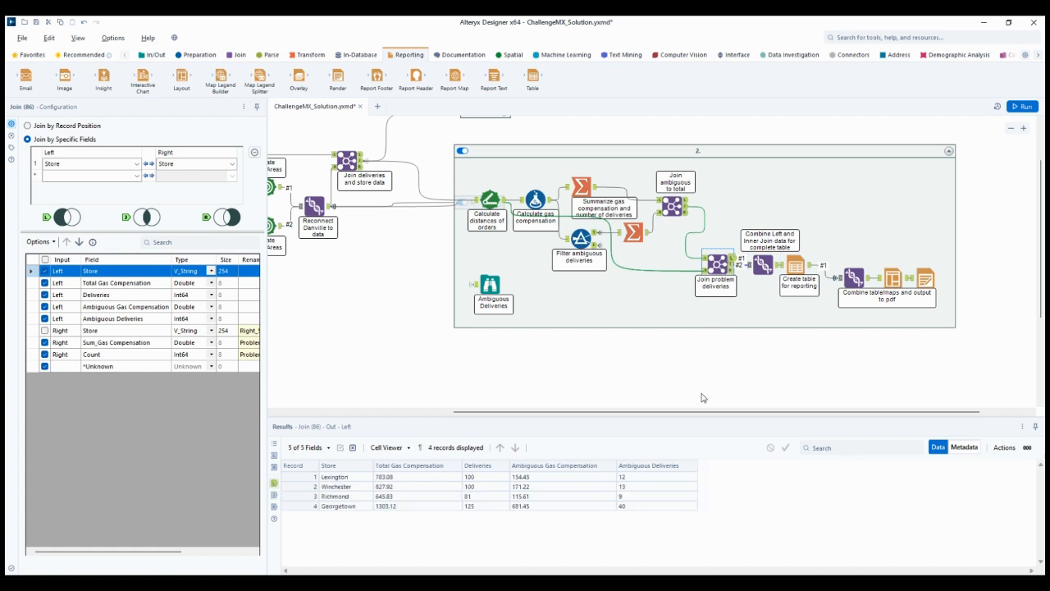
left_click(732, 264)
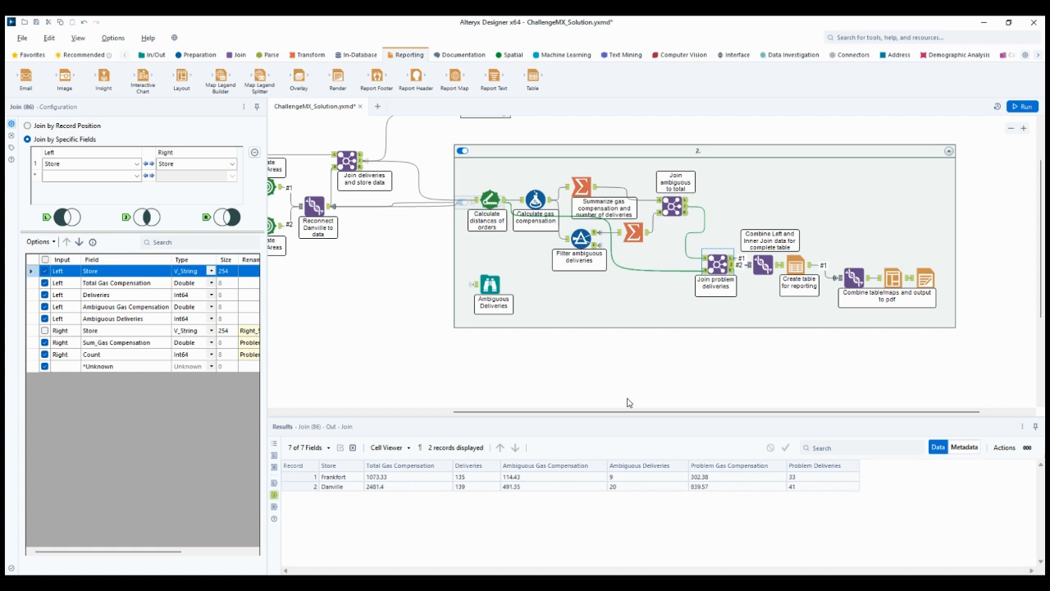
left_click(763, 263)
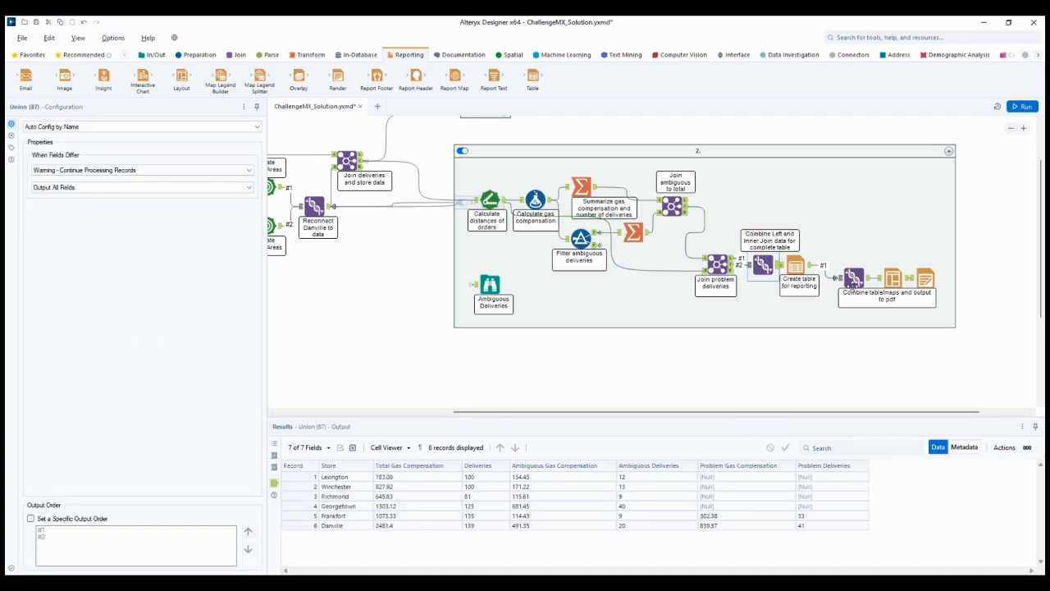
Review the reporting Table tool, the union of table and maps, the Layout settings and the Render tool for PDF output
left_click(795, 263)
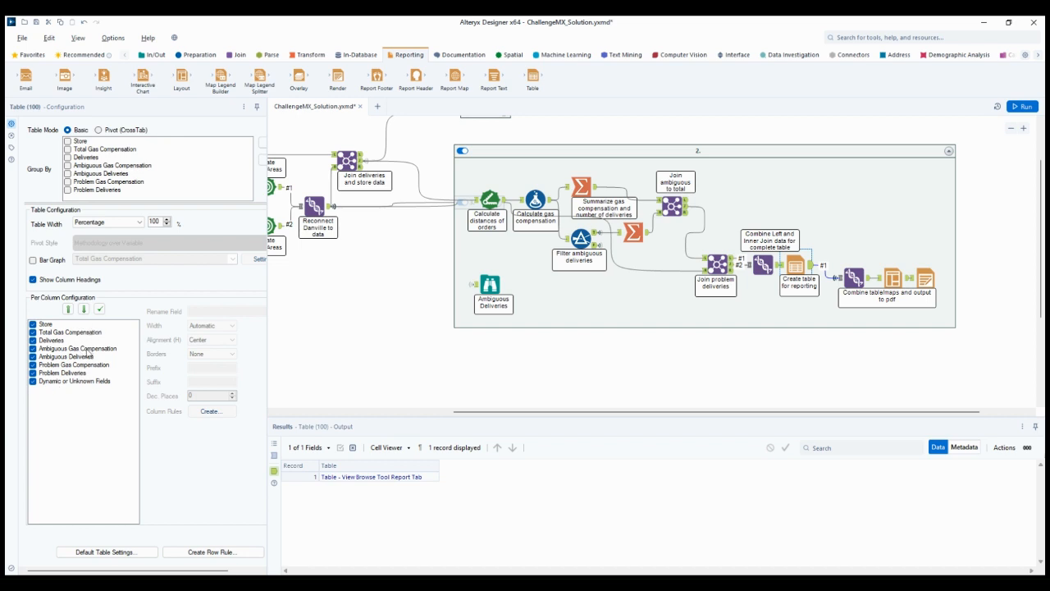
left_click(853, 278)
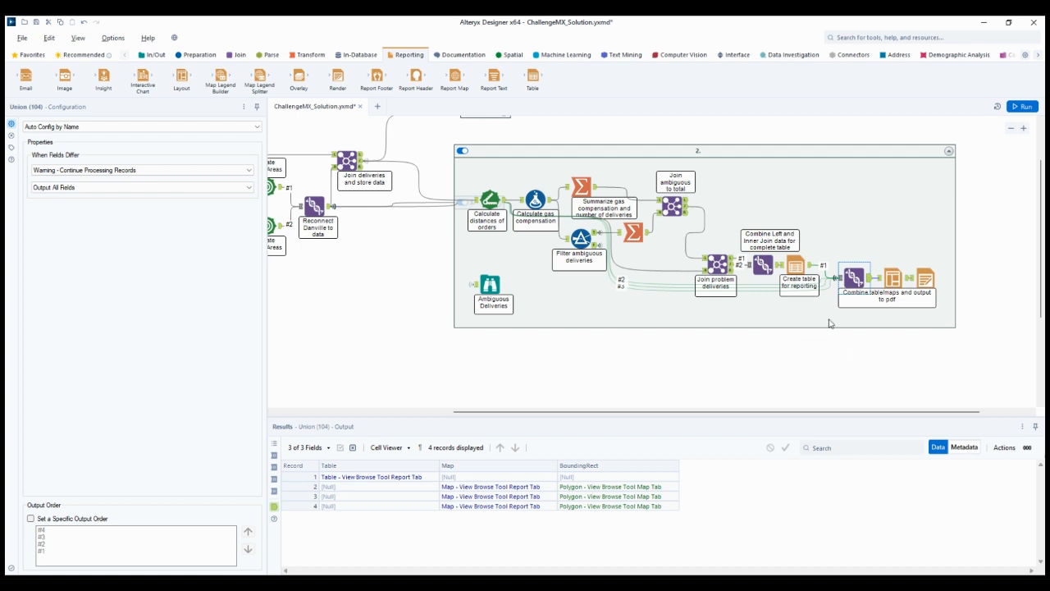
left_click(891, 278)
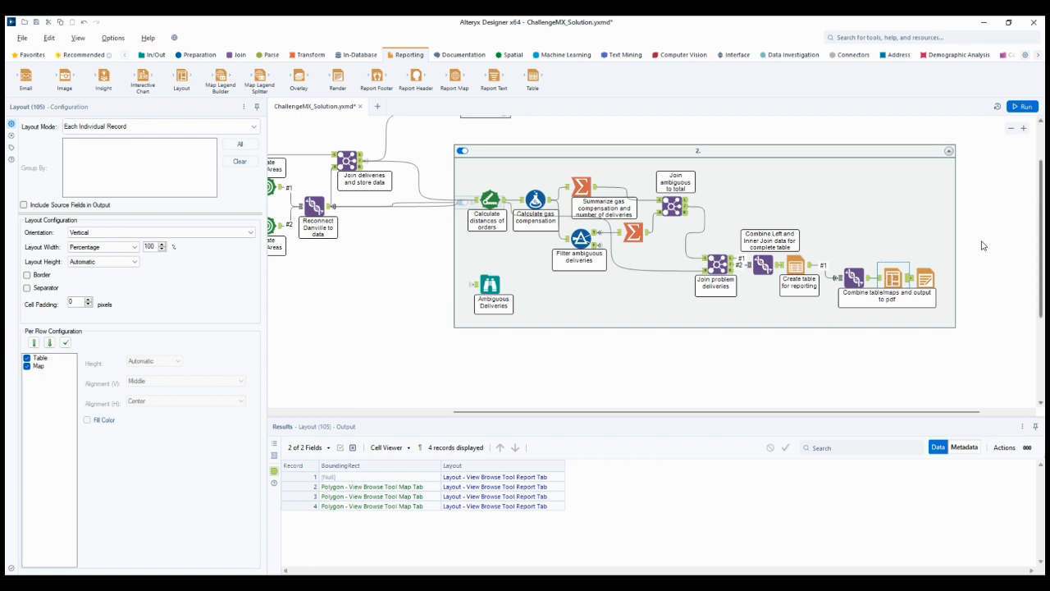
left_click(923, 279)
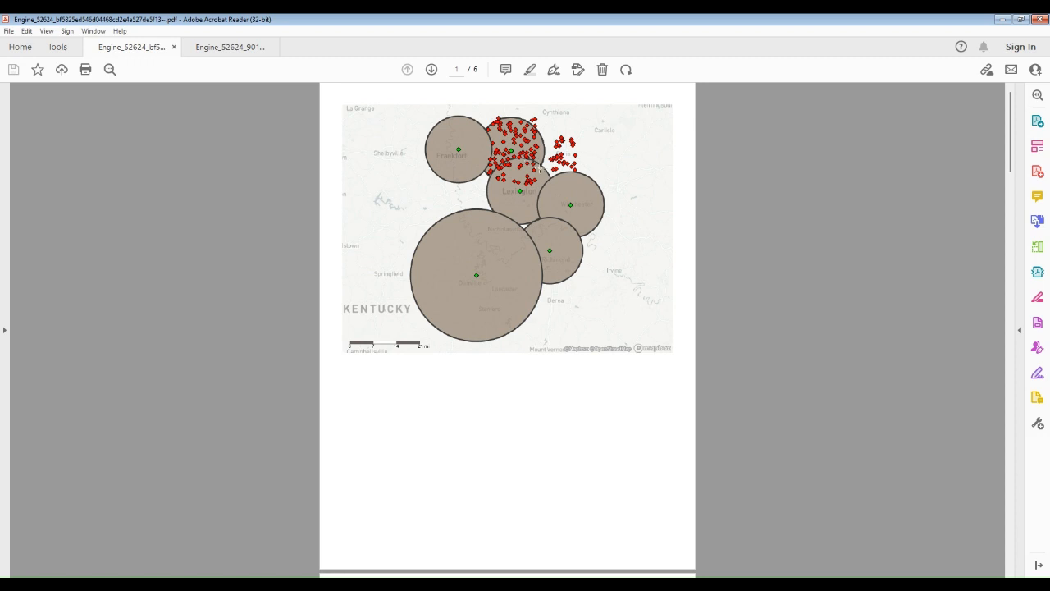
In Adobe Acrobat Reader, look through the six-page PDF of delivery maps for the individual stores
scroll(539, 169, "down", 10)
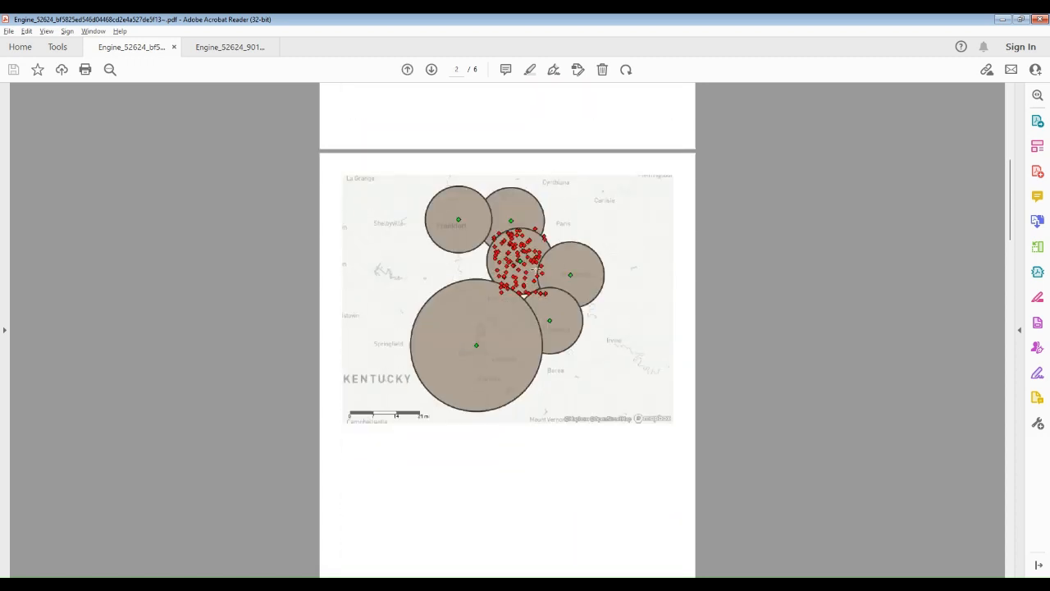
scroll(535, 269, "down", 10)
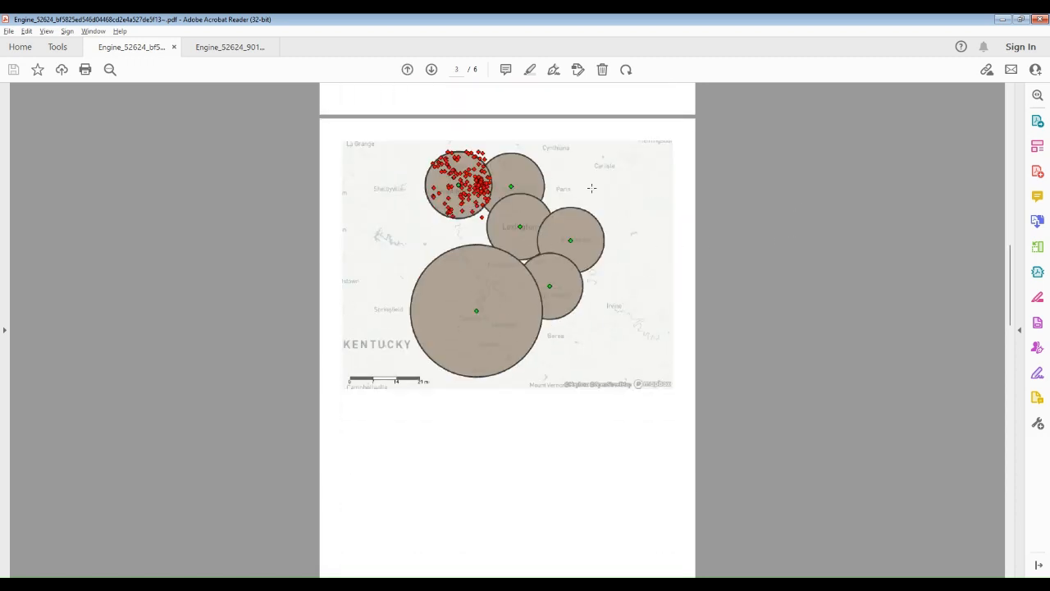
scroll(876, 317, "down", 10)
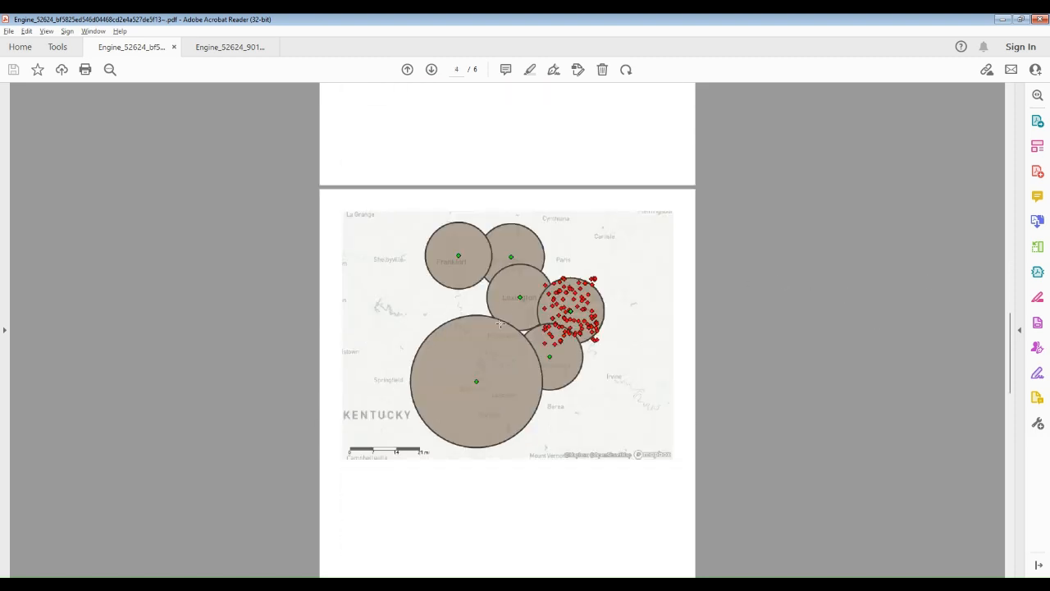
scroll(571, 333, "down", 20)
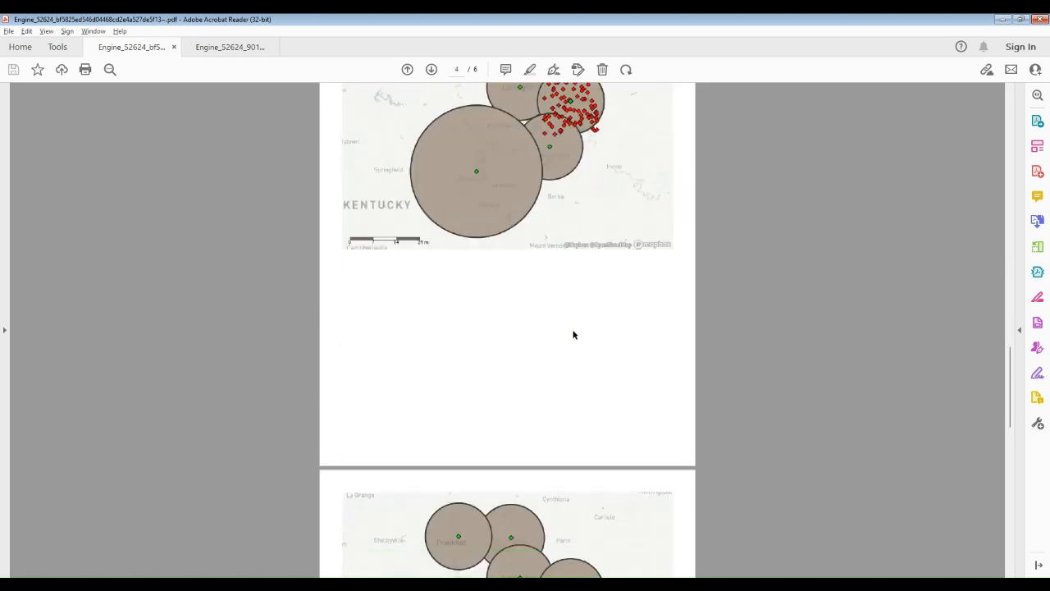
scroll(574, 343, "down", 3)
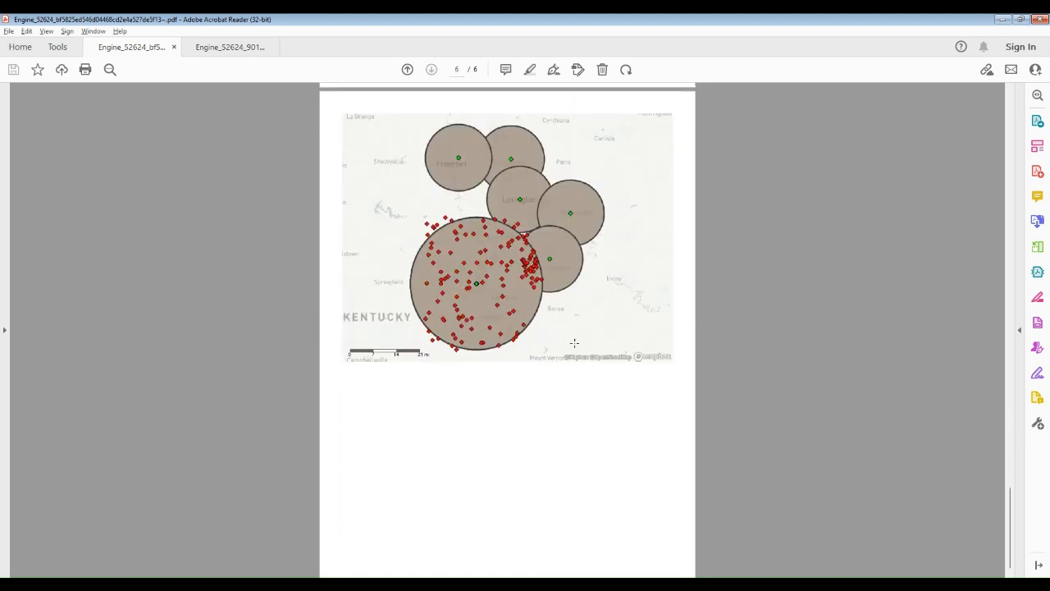
Switch to the second PDF report and examine its gas compensation table and the Richmond and Danville problem deliveries map
left_click(230, 49)
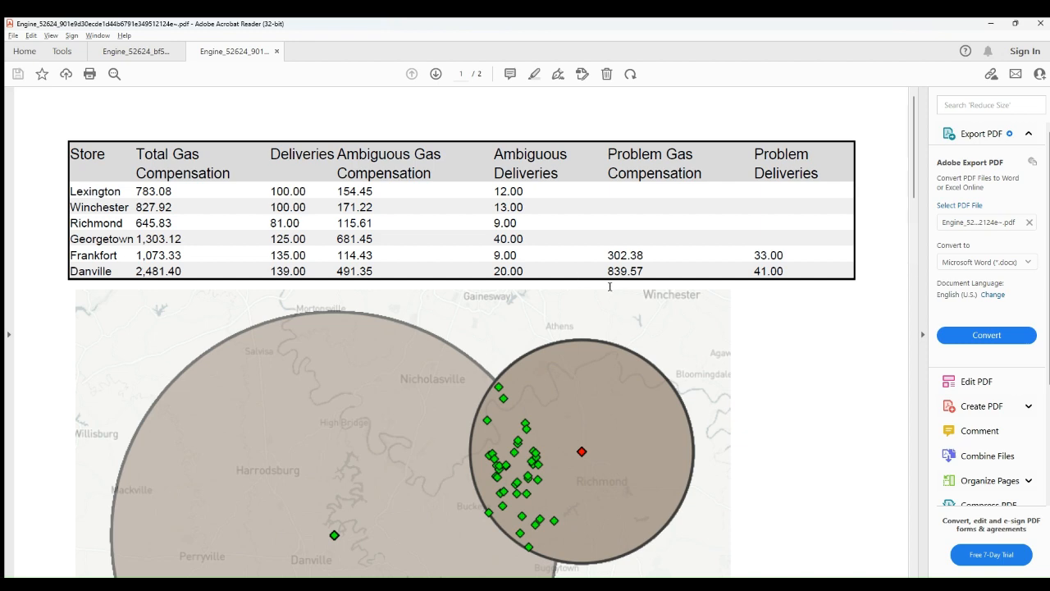
scroll(578, 215, "down", 3)
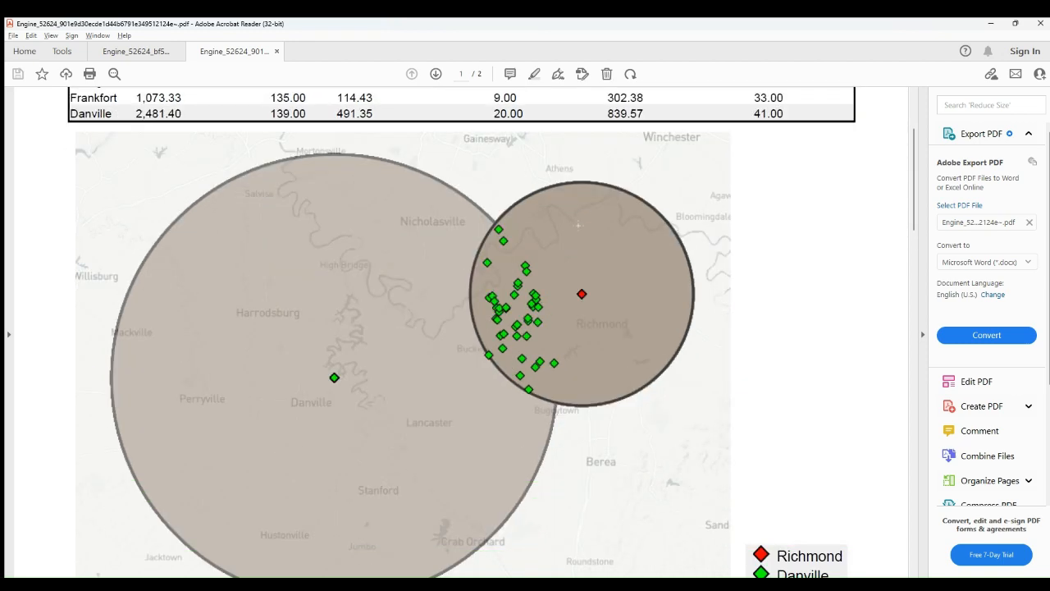
scroll(578, 226, "down", 1)
scroll(599, 377, "down", 4)
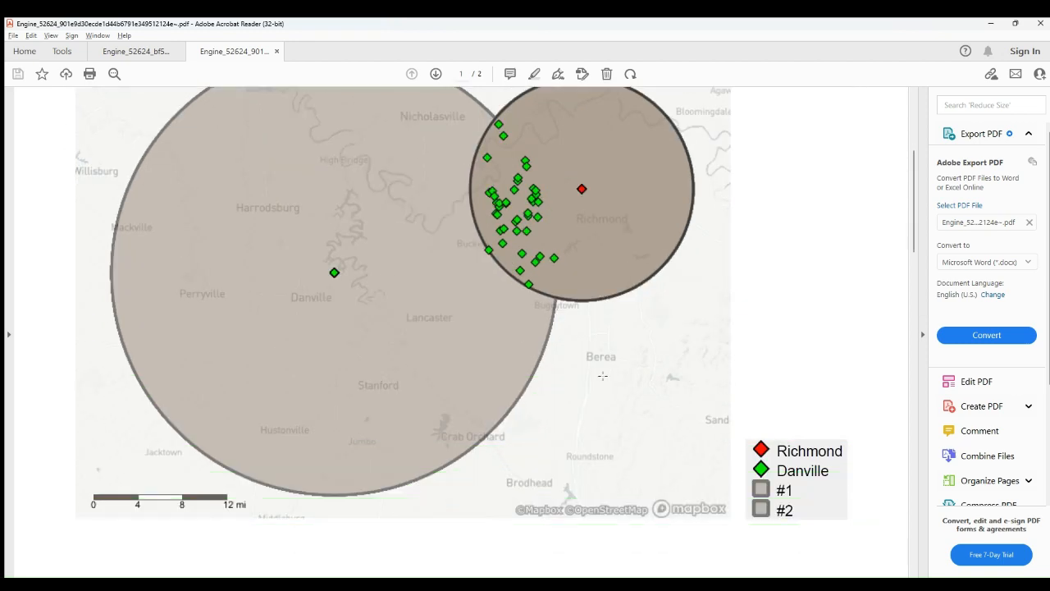
scroll(885, 517, "up", 2)
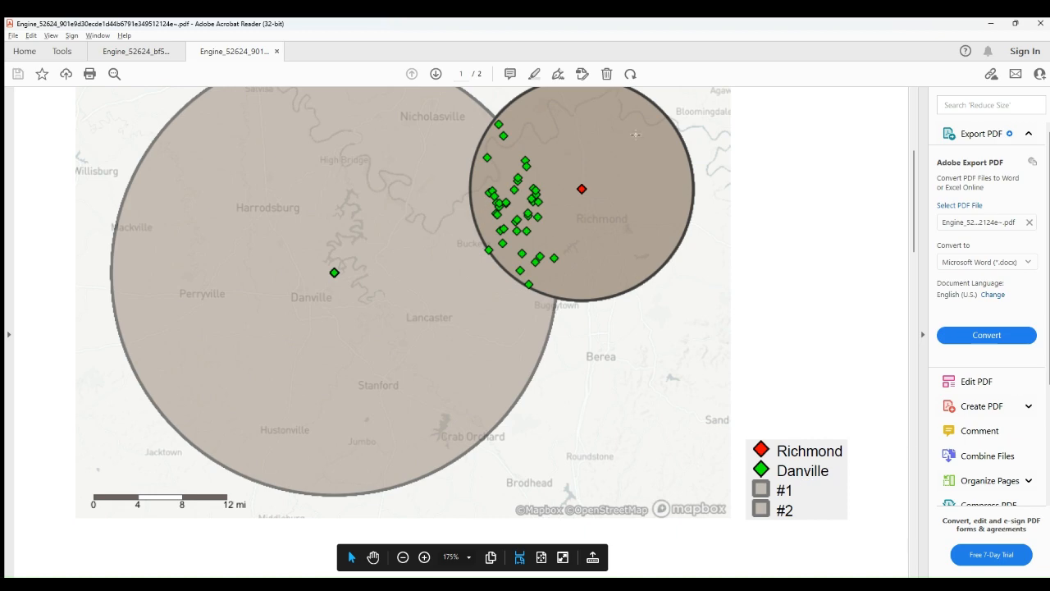
Examine the Georgetown and Frankfort problem deliveries map and the ambiguous deliveries map on page 2 of the report
scroll(637, 373, "down", 10)
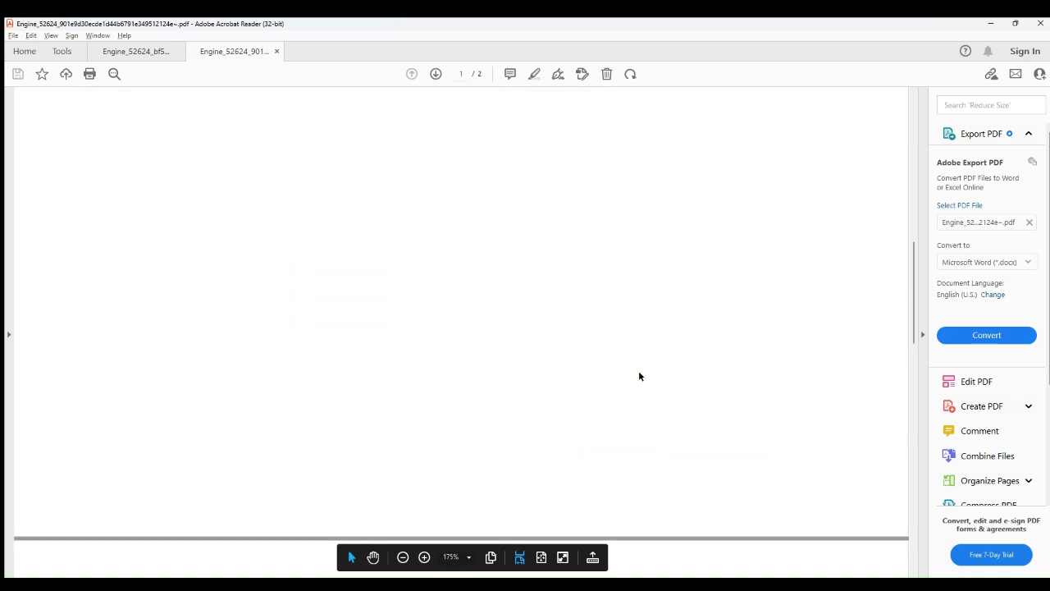
scroll(640, 370, "down", 1)
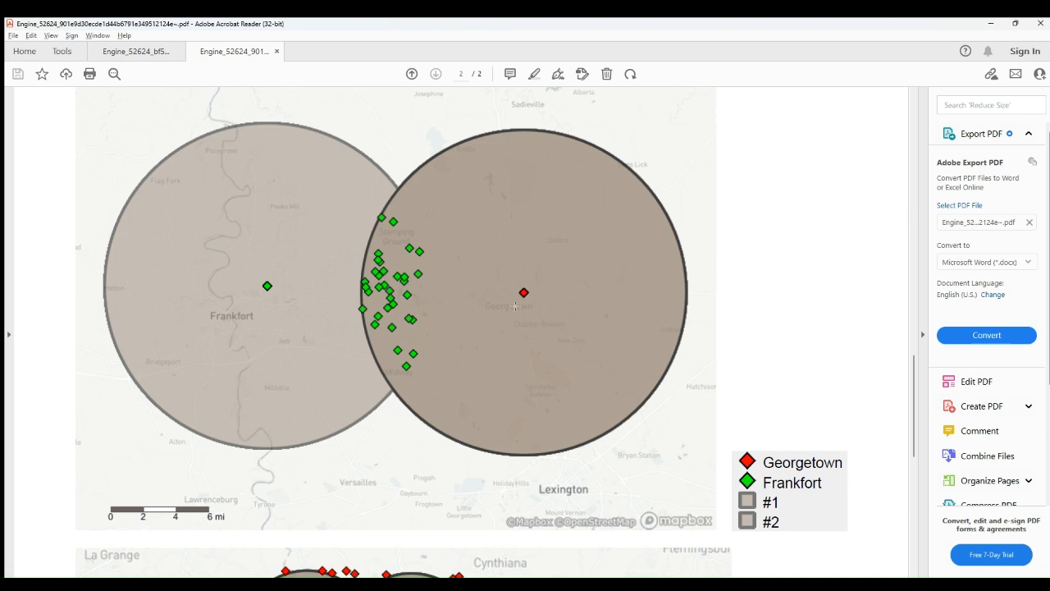
scroll(515, 306, "down", 18)
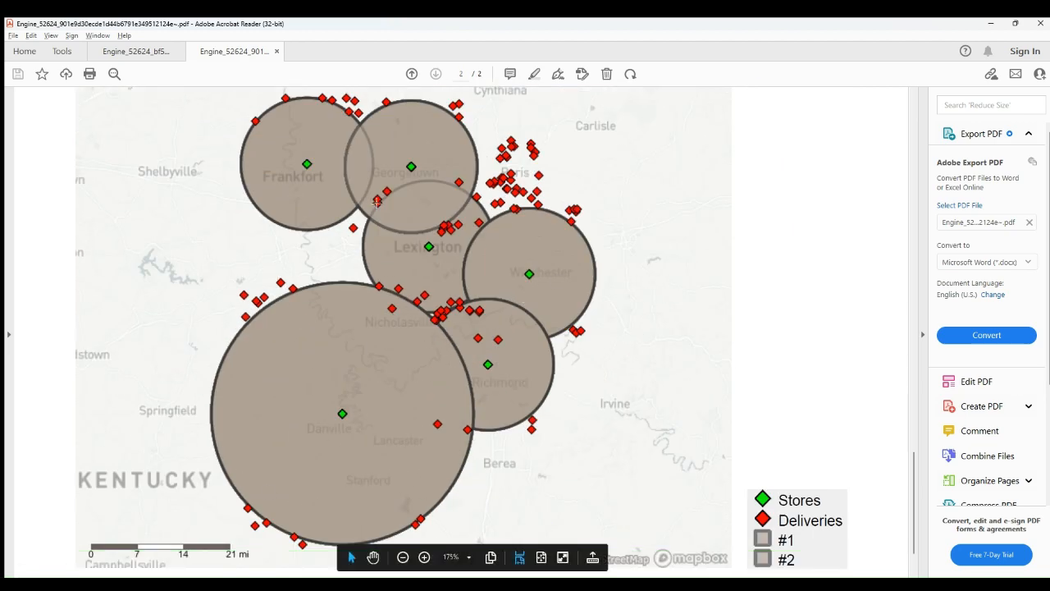
scroll(488, 324, "down", 3)
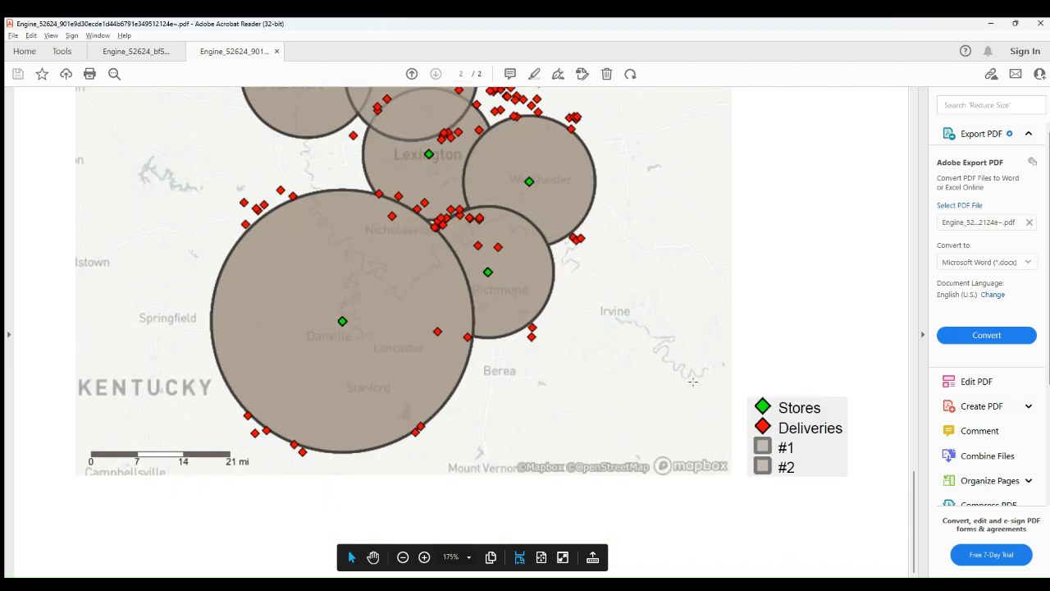
scroll(434, 291, "up", 2)
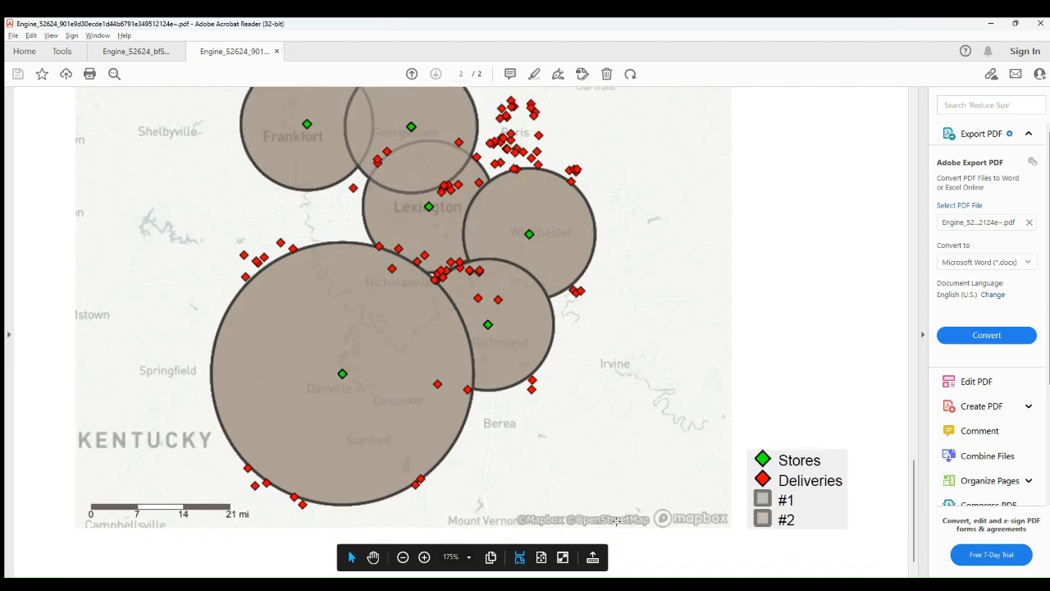